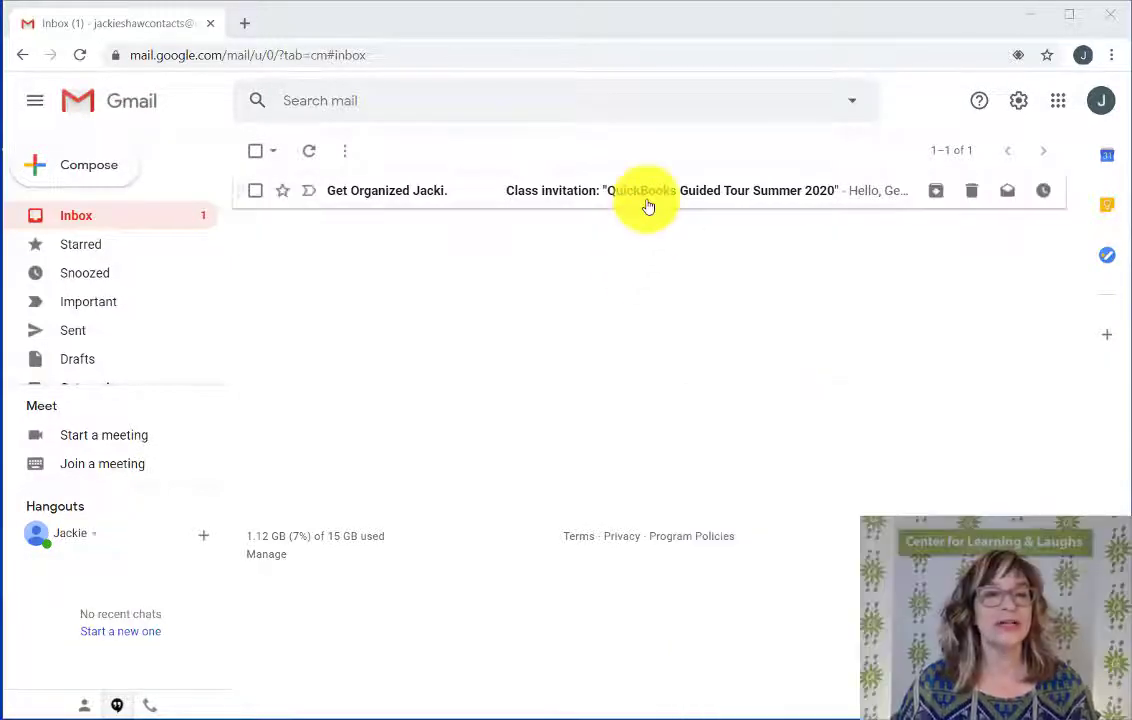
Step: Open the QuickBooks Guided Tour Summer 2020 invitation email in Gmail and choose Join
click(647, 192)
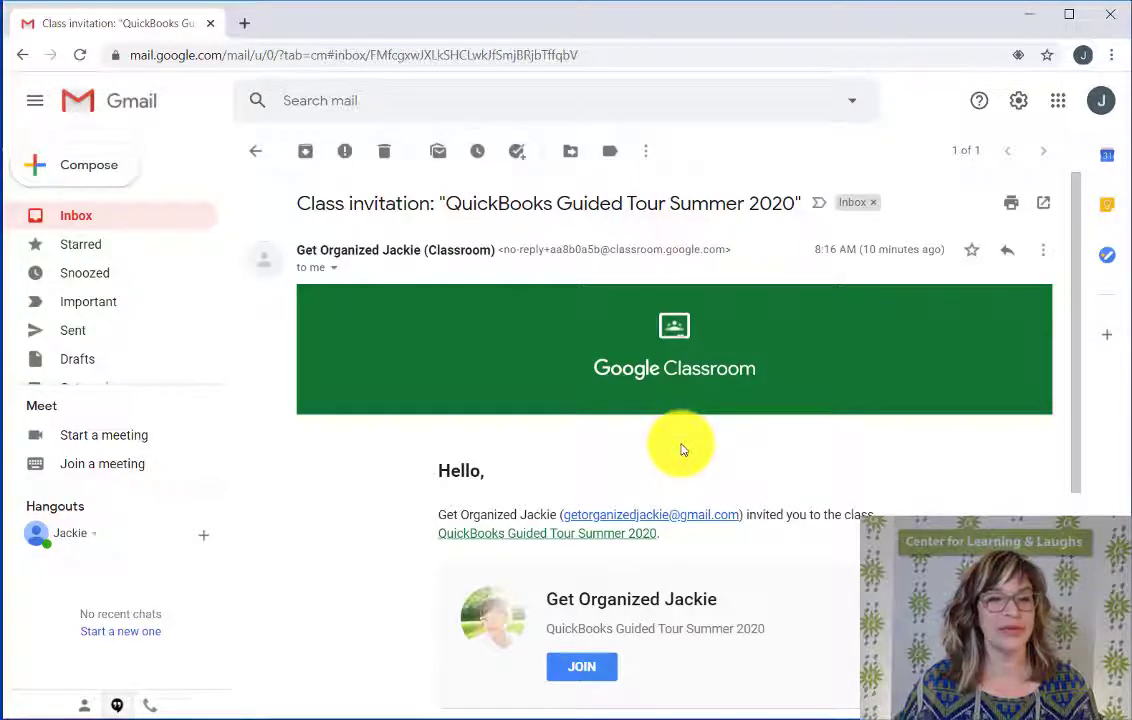
scroll(680, 450, down, 1)
scroll(652, 538, down, 3)
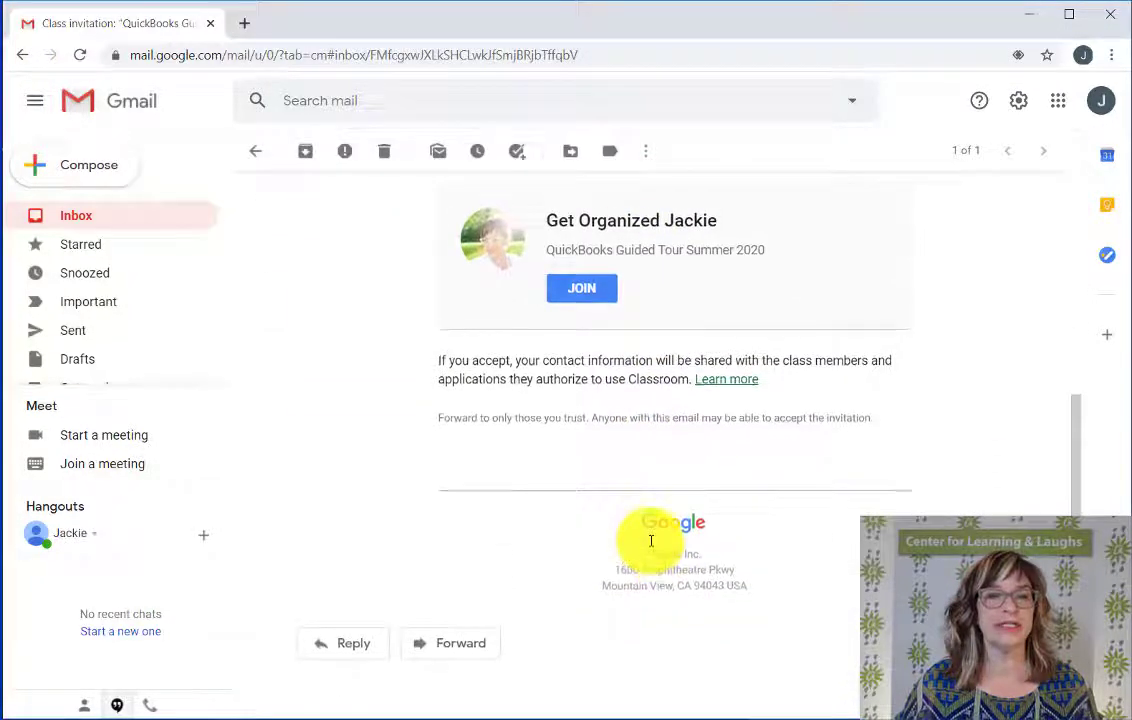
scroll(651, 540, up, 1)
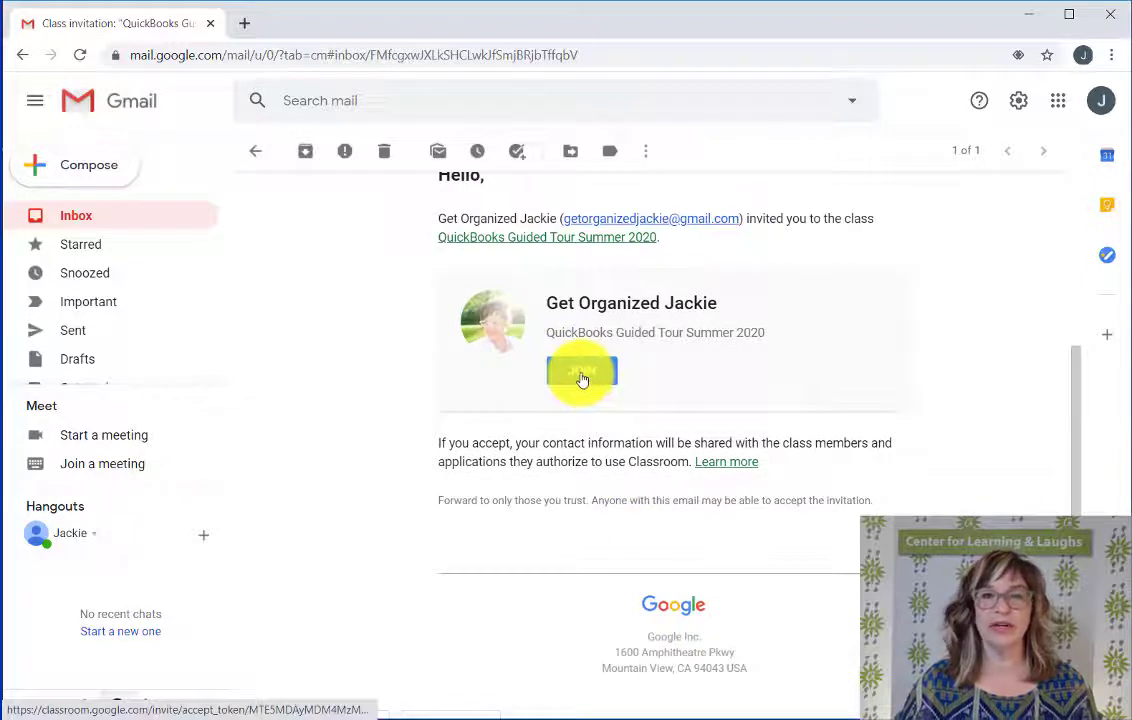
click(582, 375)
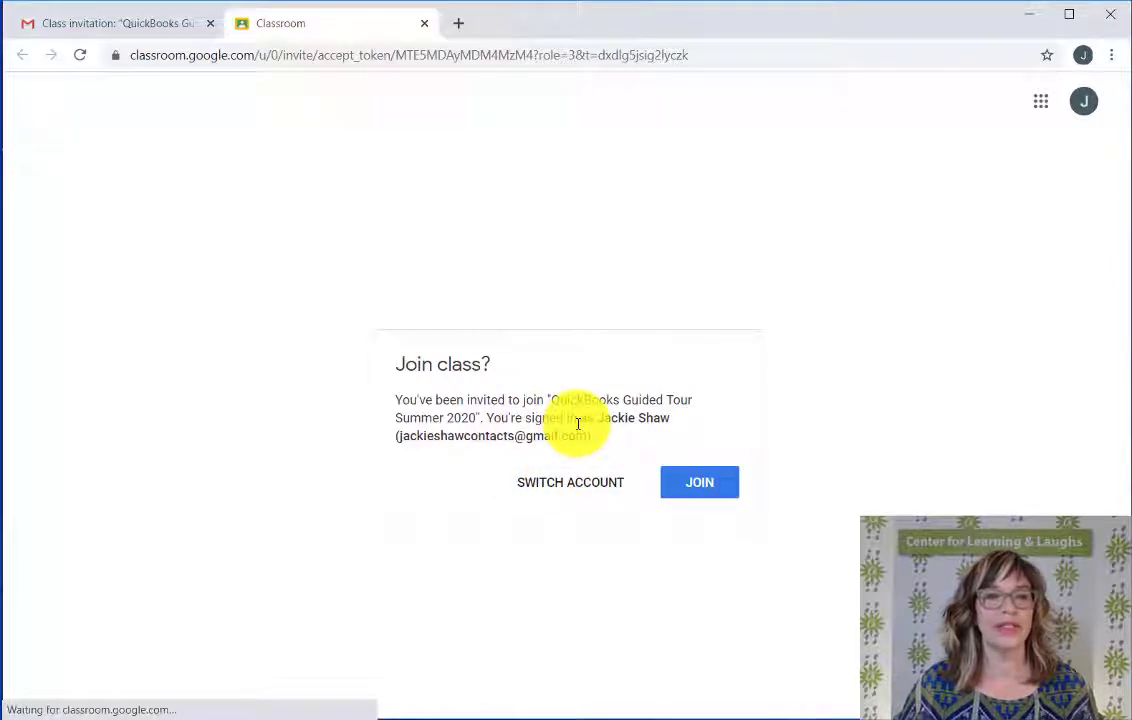
Step: Confirm joining QuickBooks Guided Tour Summer 2020 in the 'Join class?' prompt
click(705, 490)
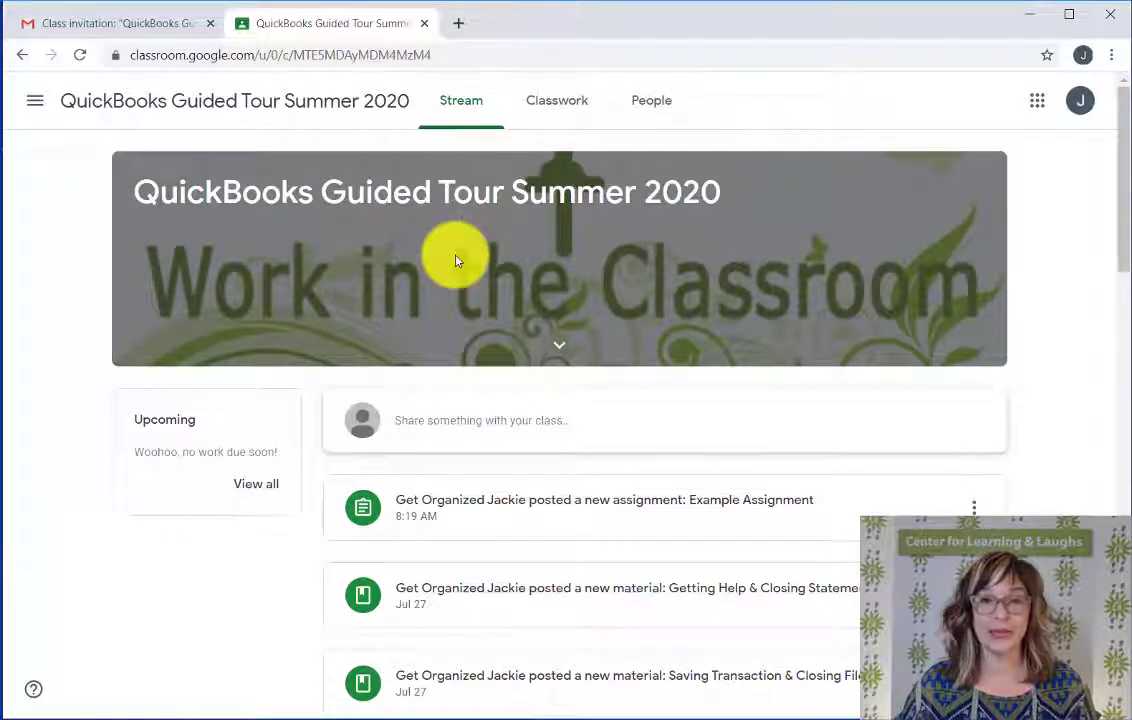
Step: Look over the class Stream posts and the Share something box, then go to Classwork
click(467, 110)
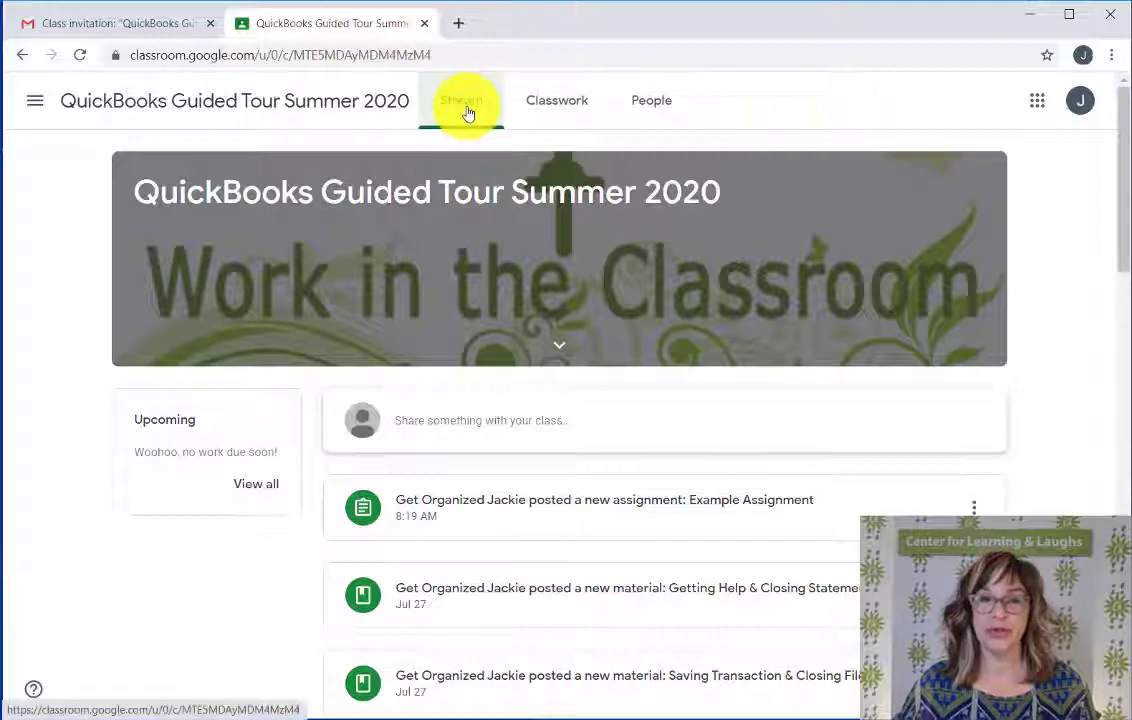
scroll(702, 630, down, 3)
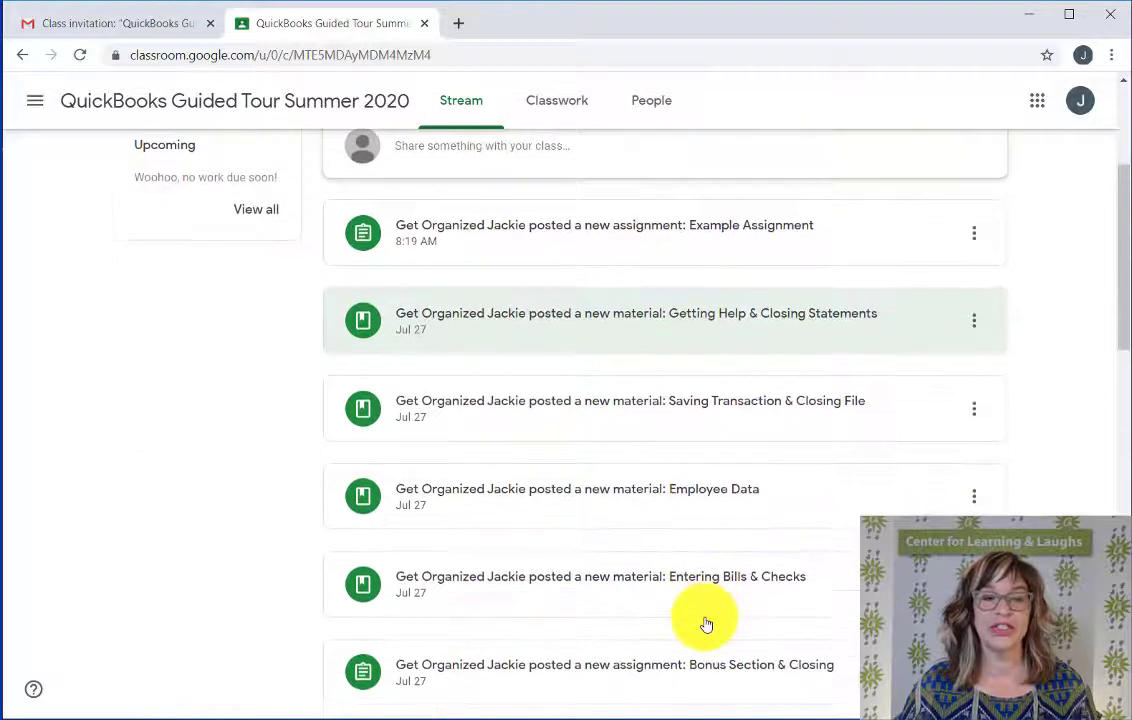
scroll(706, 624, down, 7)
scroll(706, 624, up, 9)
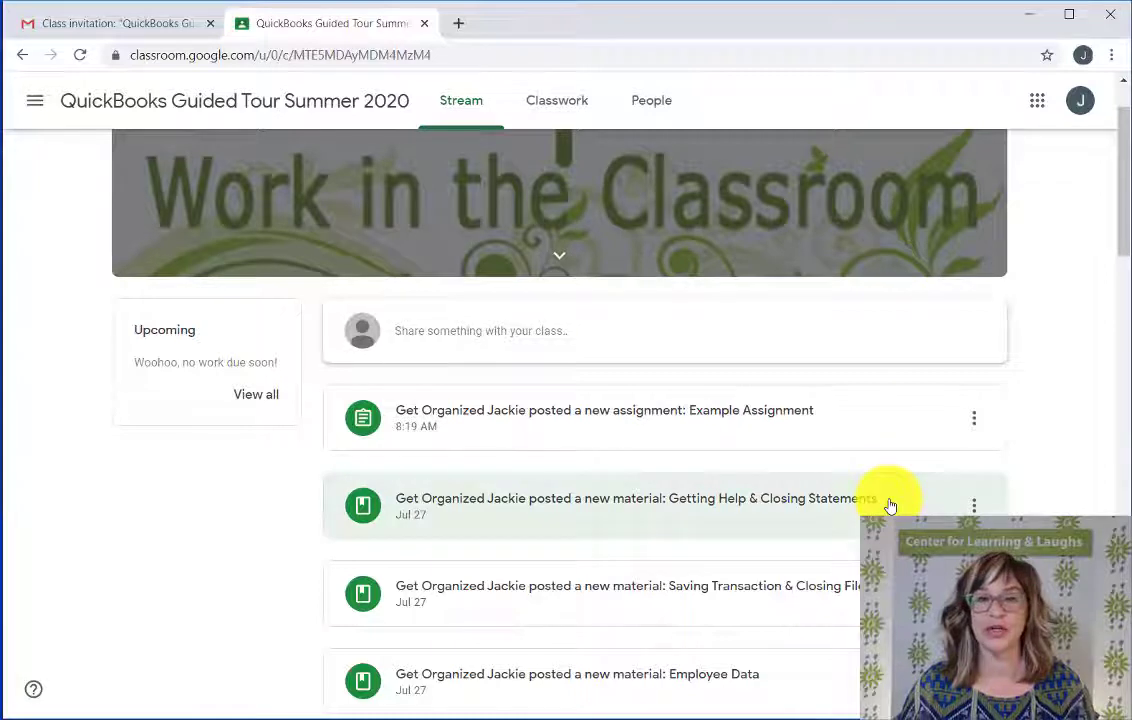
click(590, 340)
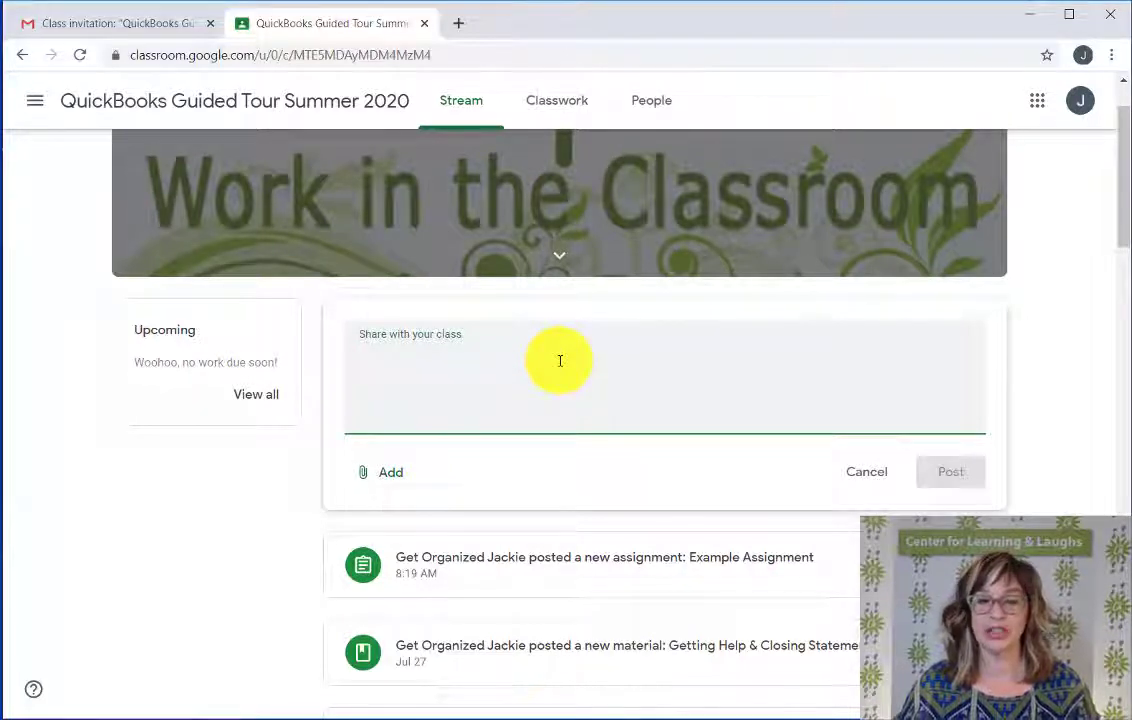
click(548, 115)
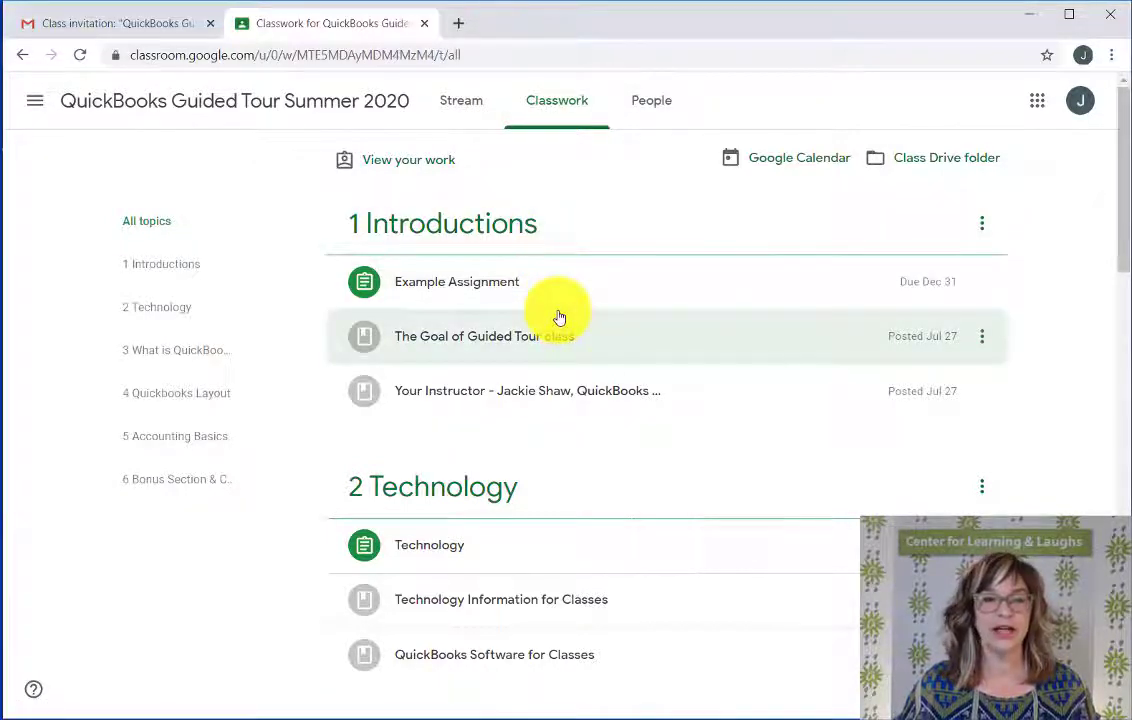
Step: Scroll through the Classwork topics and expand The Goal of Guided Tour class
scroll(559, 317, down, 6)
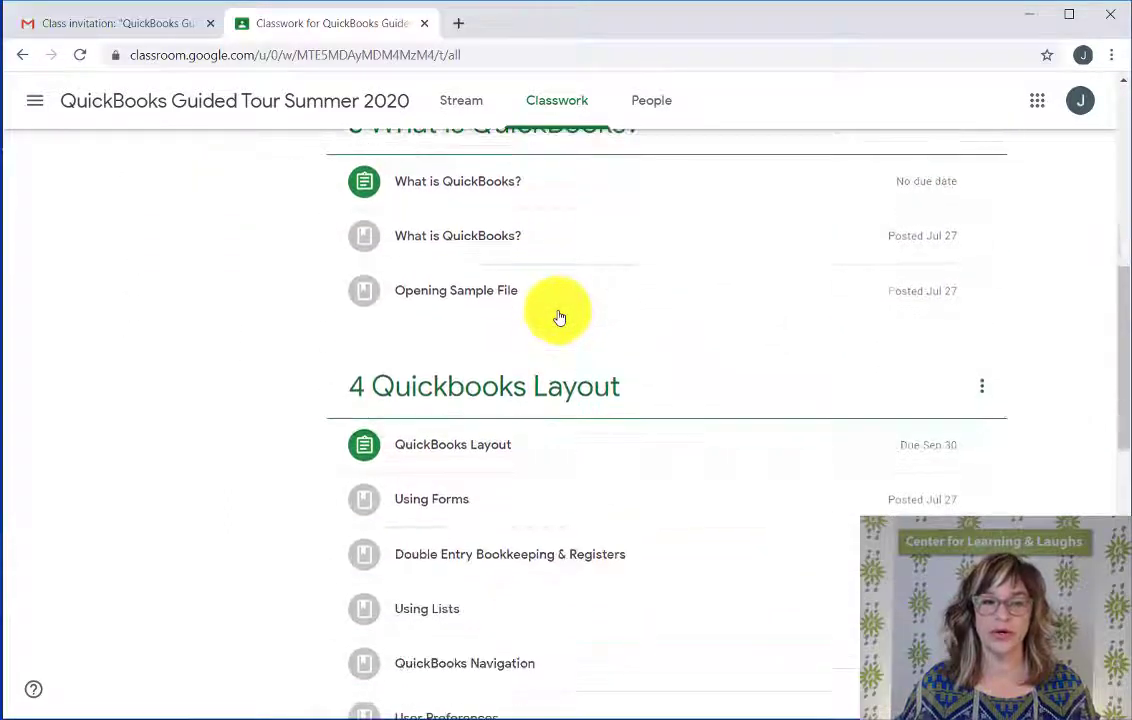
scroll(559, 317, down, 1)
scroll(559, 317, up, 5)
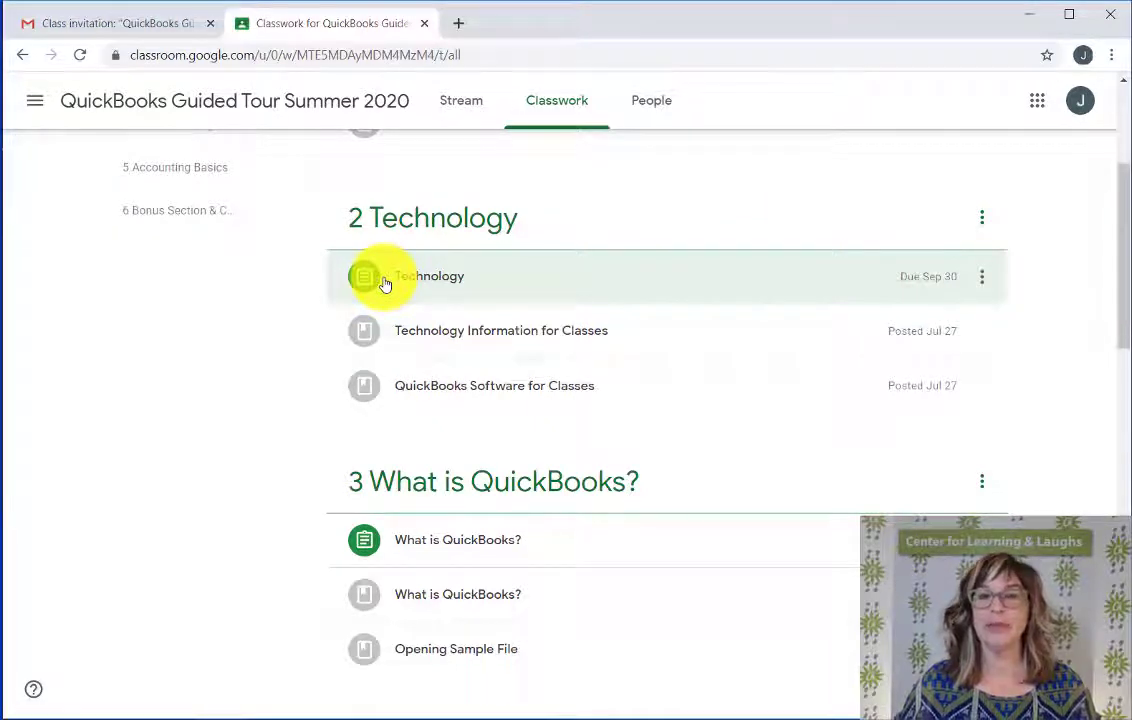
scroll(384, 283, up, 3)
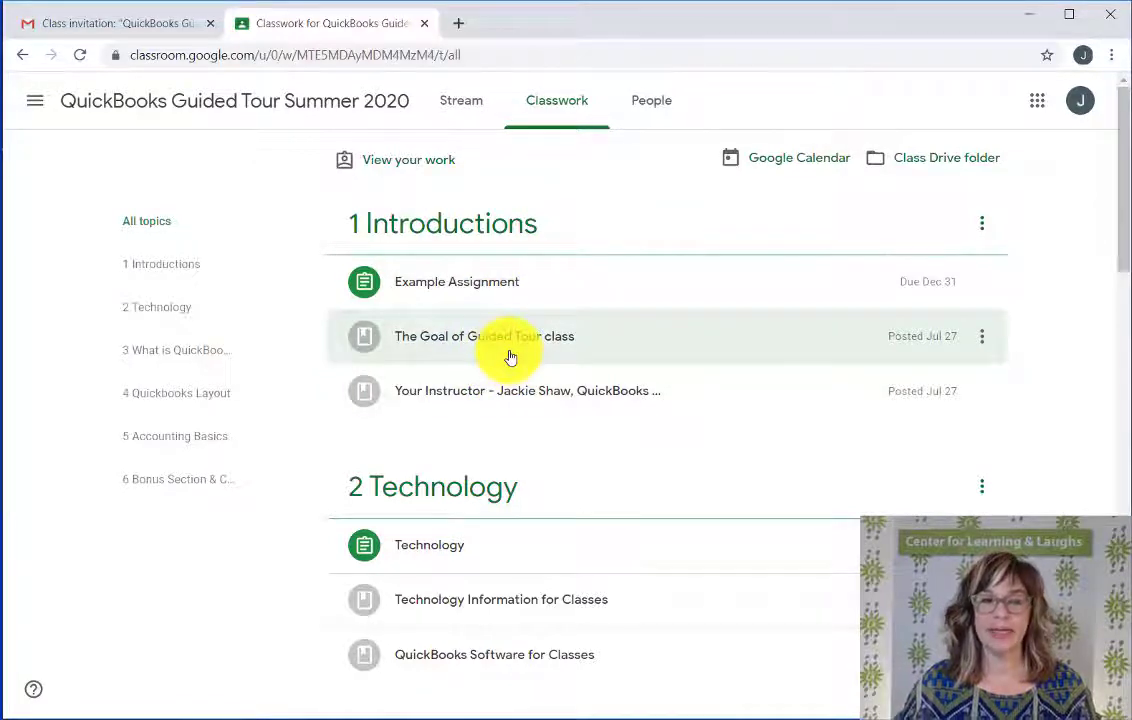
click(510, 357)
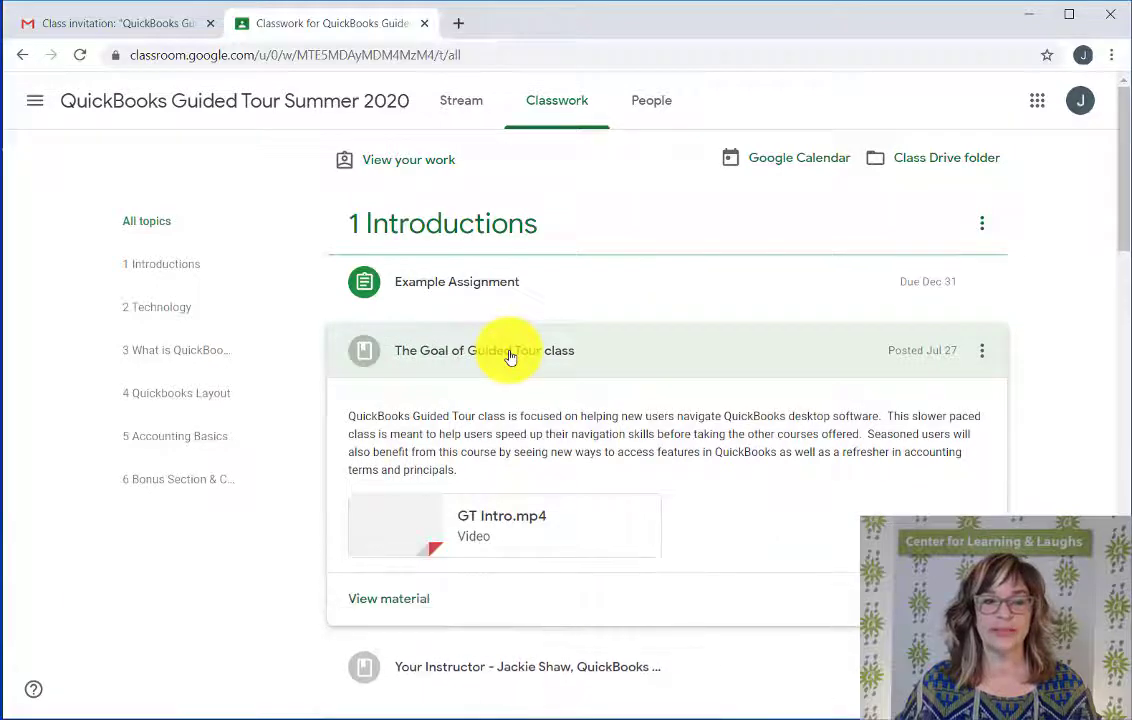
Step: Scroll down to the Technology assignment and expand it to show its instructions
scroll(535, 388, down, 4)
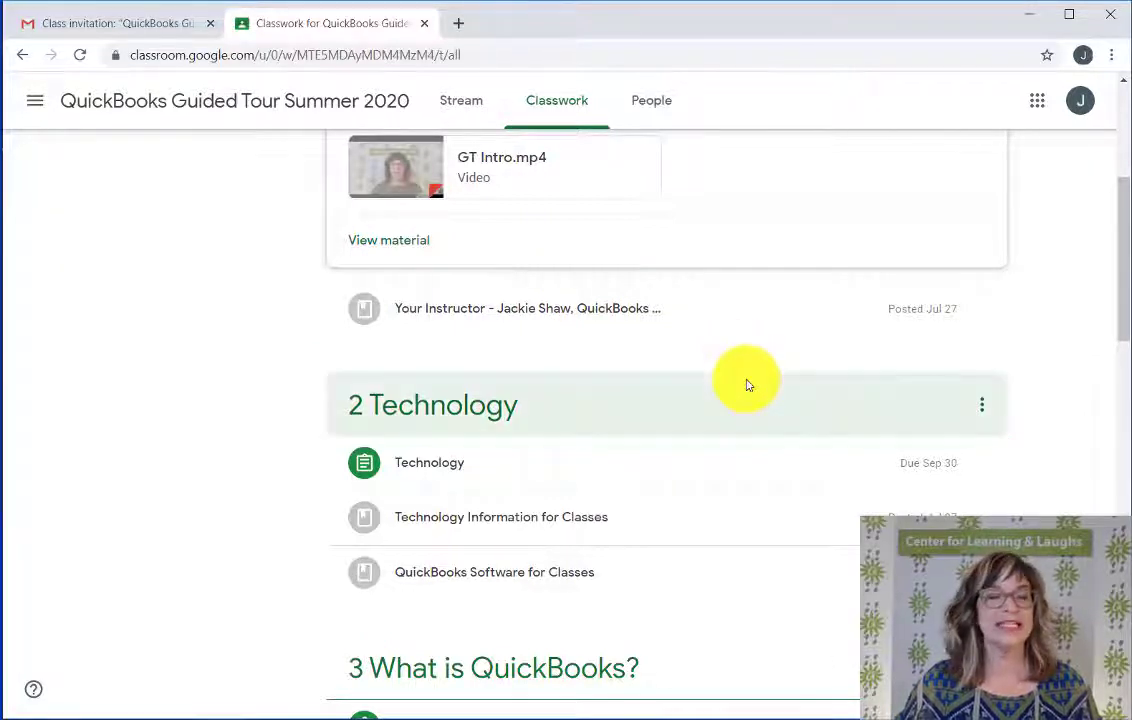
scroll(748, 384, down, 4)
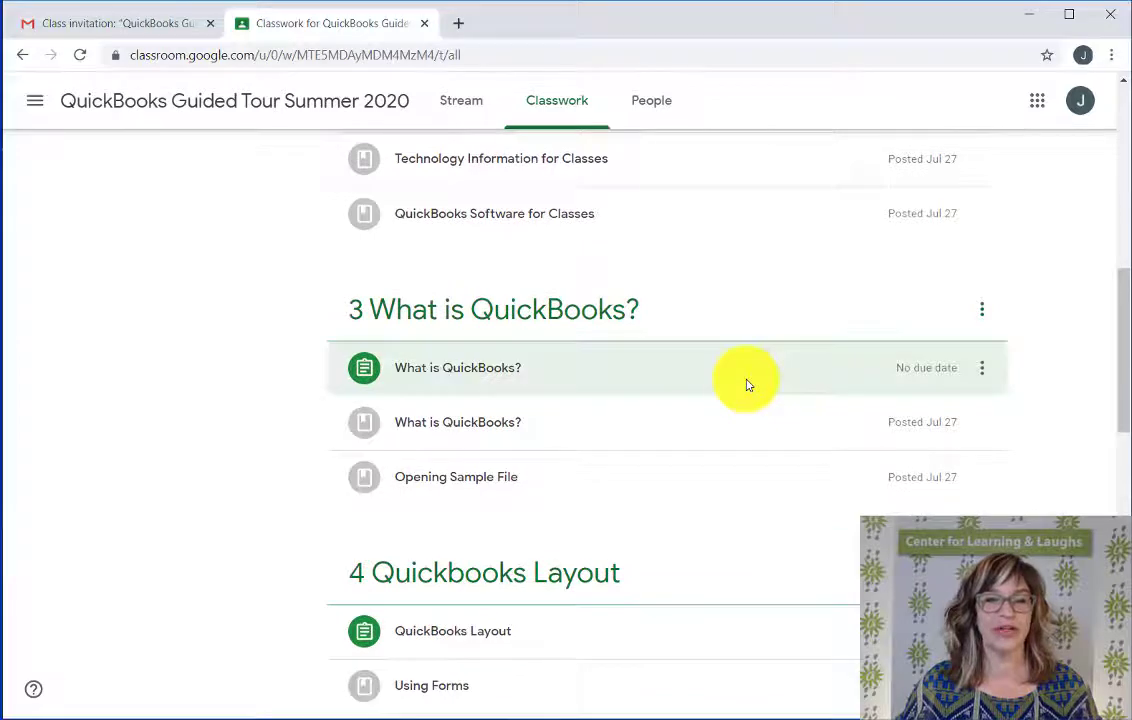
scroll(748, 384, down, 10)
scroll(748, 386, down, 1)
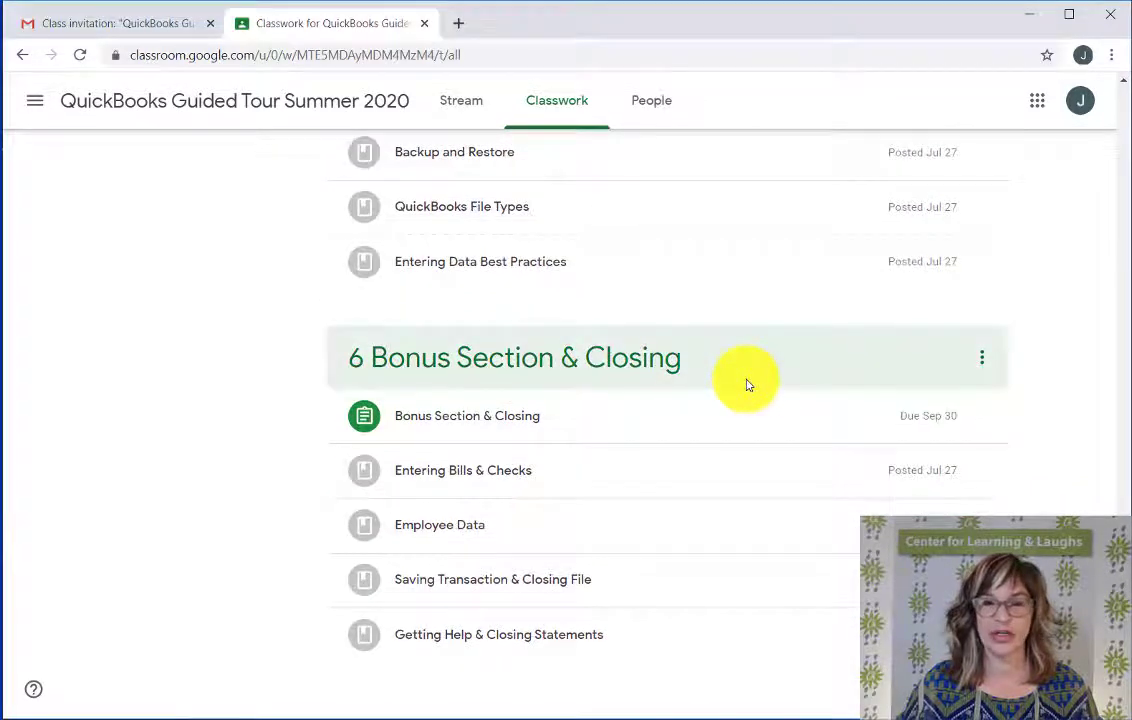
scroll(1092, 263, up, 15)
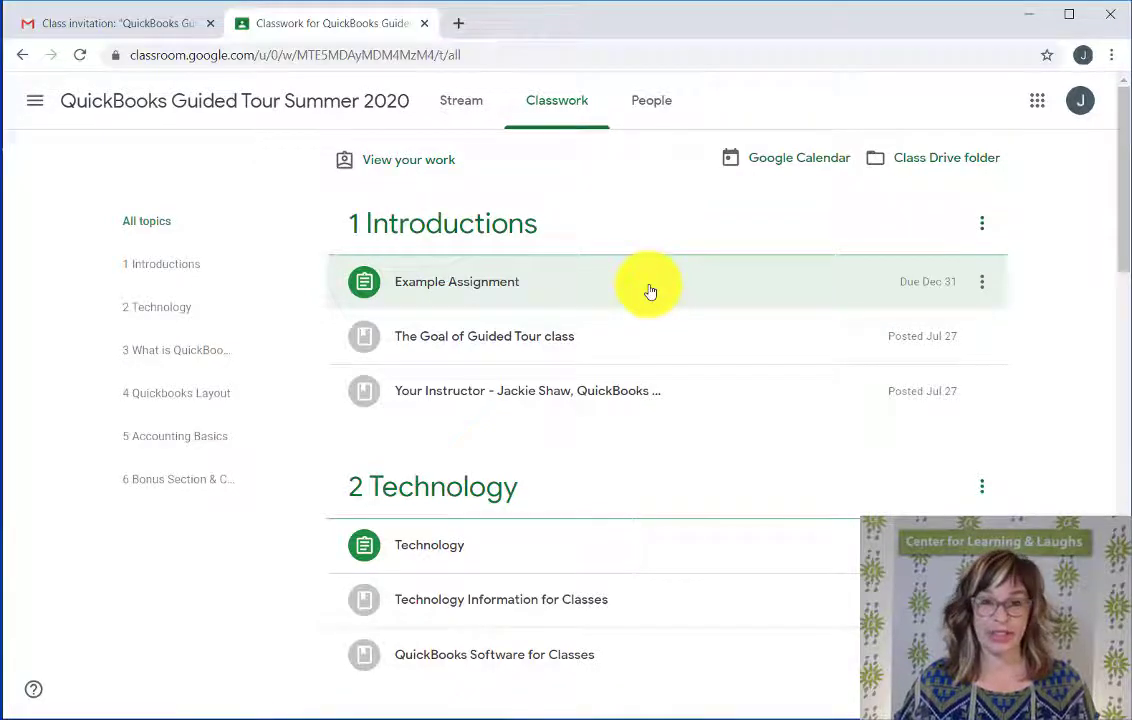
scroll(610, 291, down, 3)
click(571, 292)
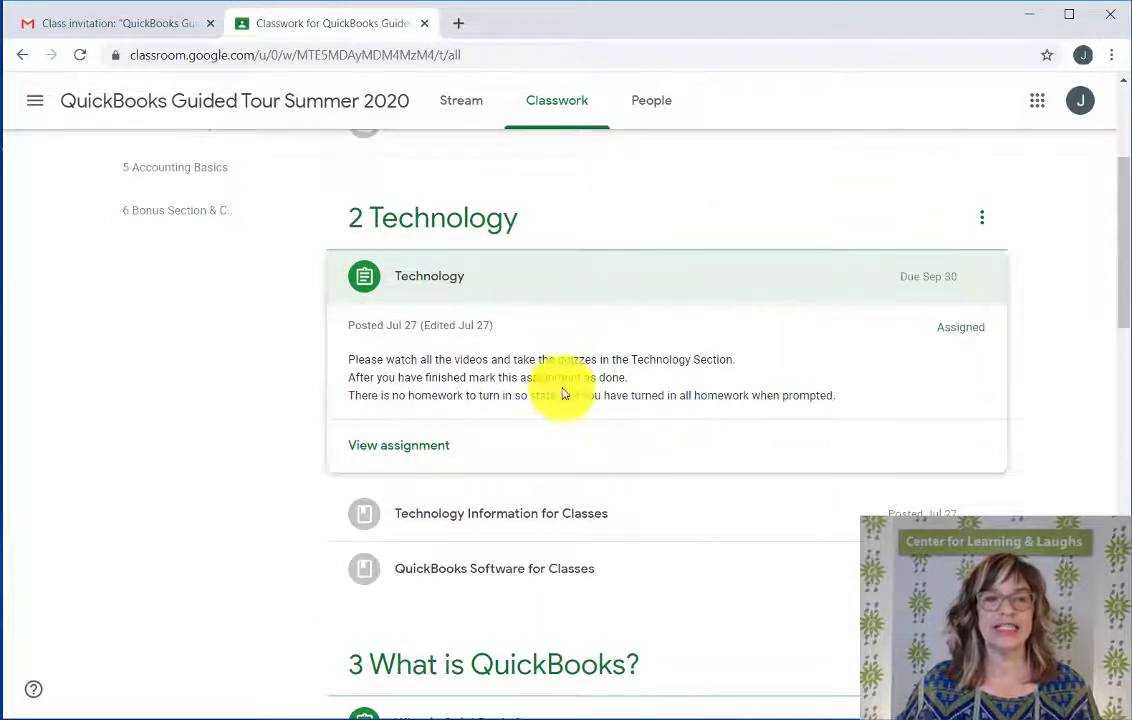
click(424, 447)
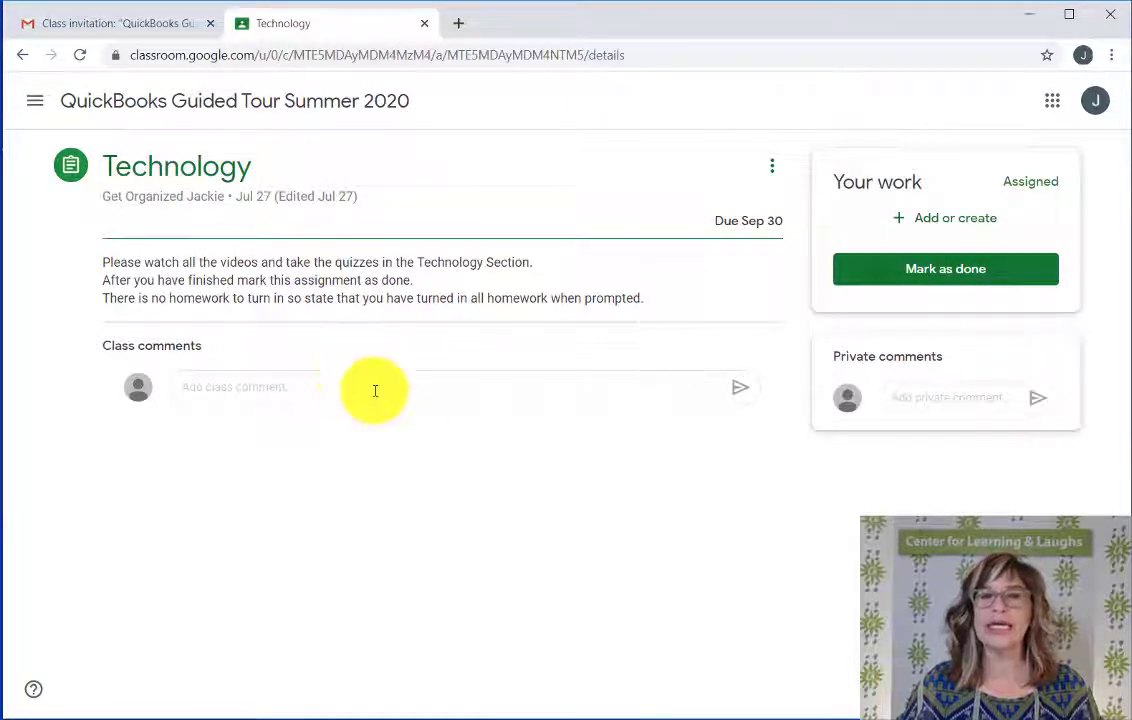
click(24, 68)
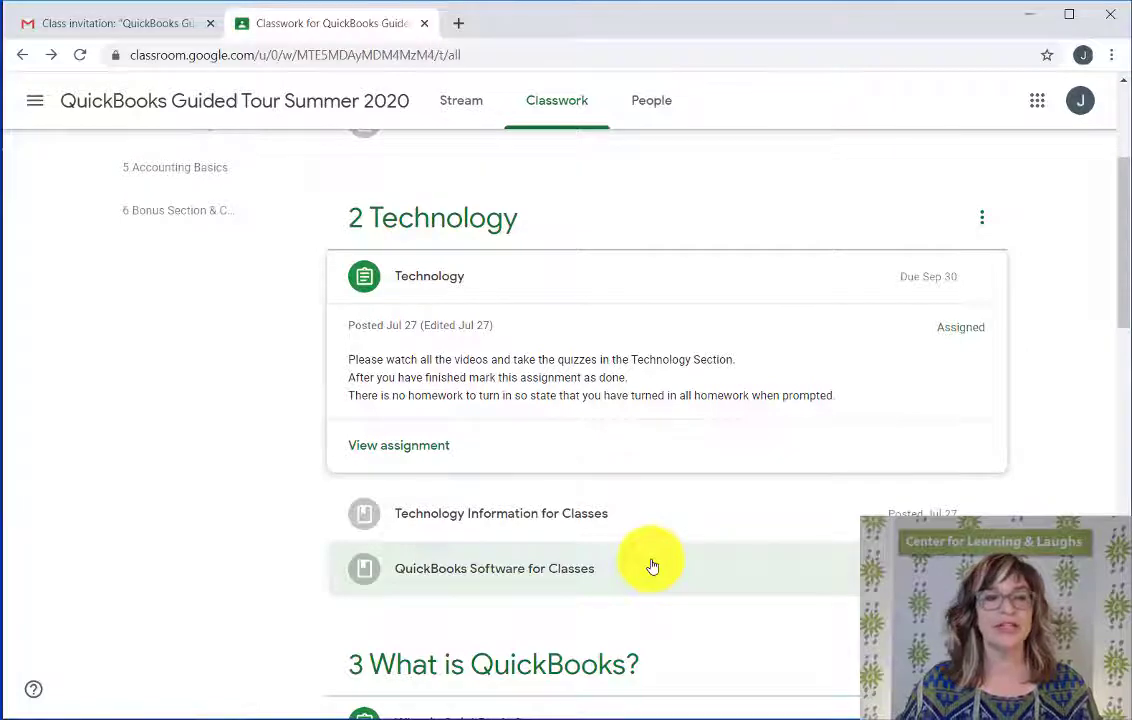
Step: Expand Example Assignment, play its Classroom Example Video in Drive, then return to Classwork
scroll(652, 566, up, 3)
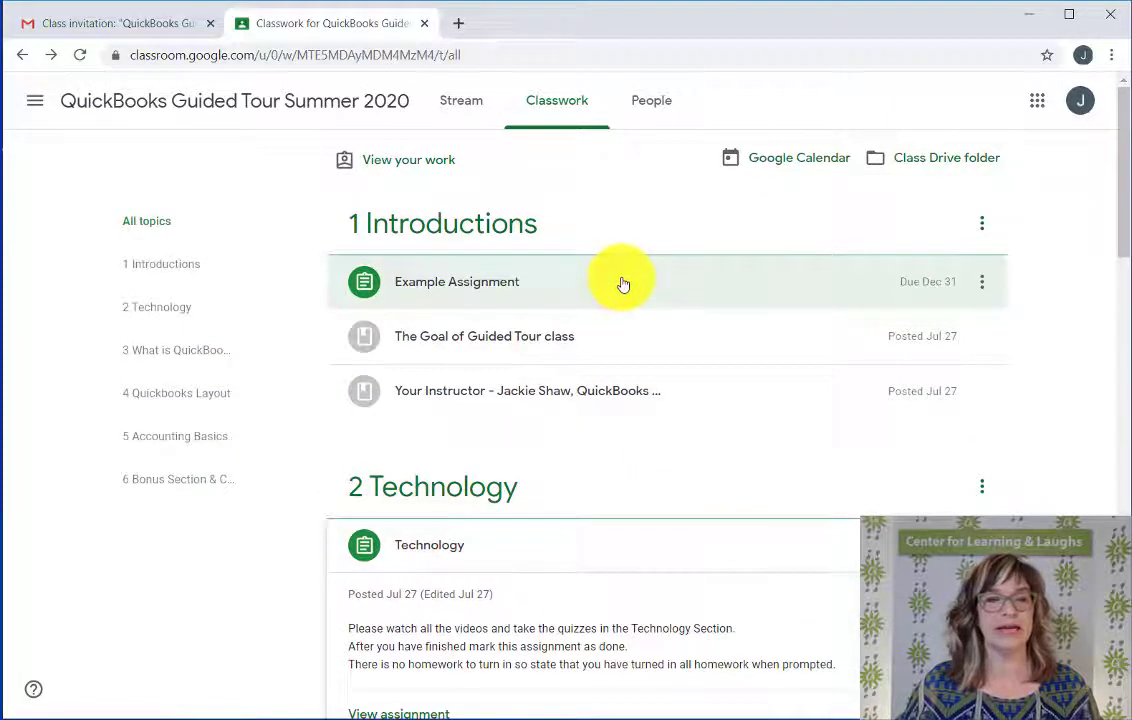
click(622, 284)
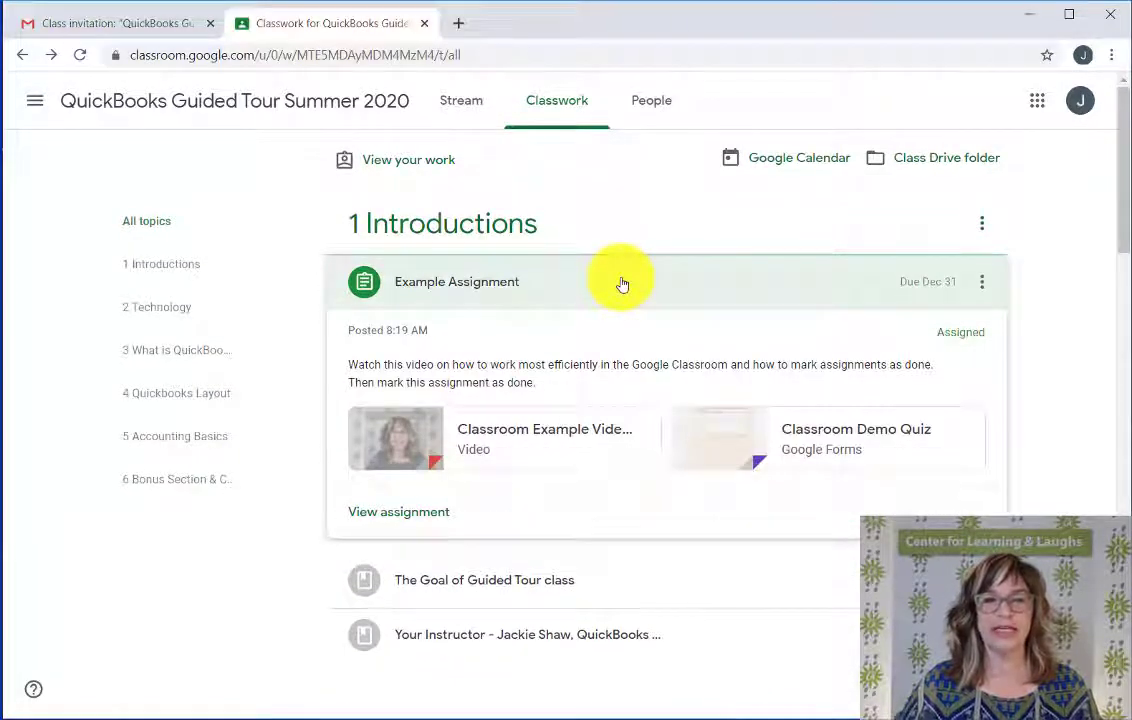
click(535, 453)
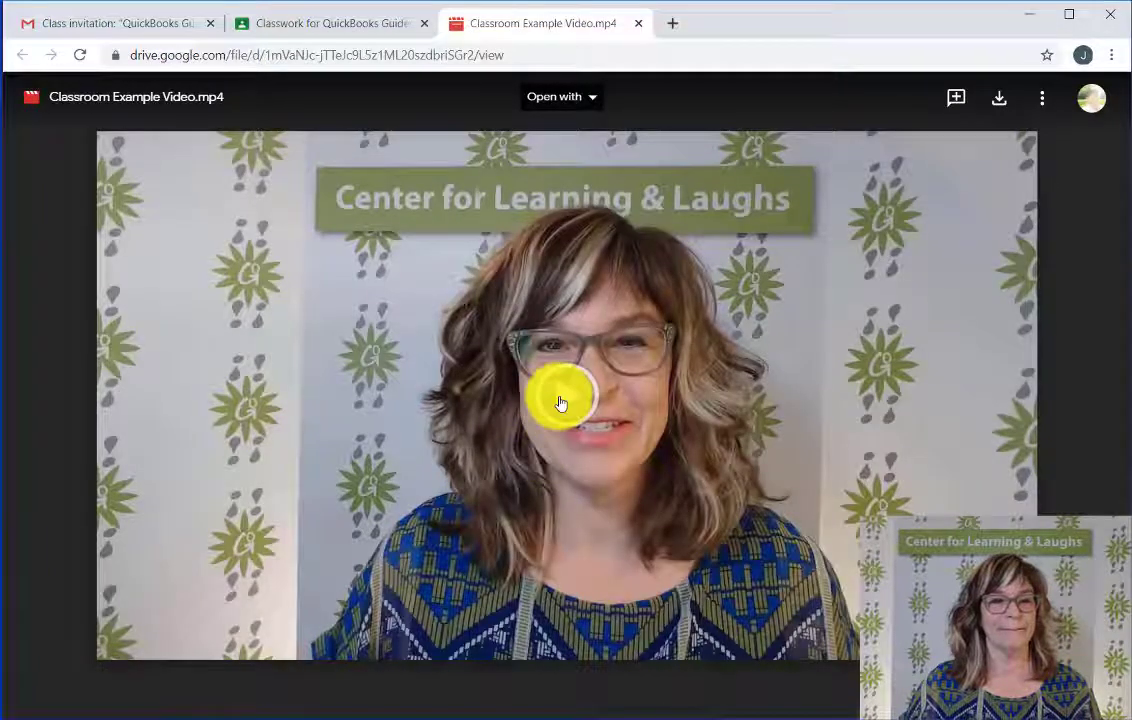
click(559, 400)
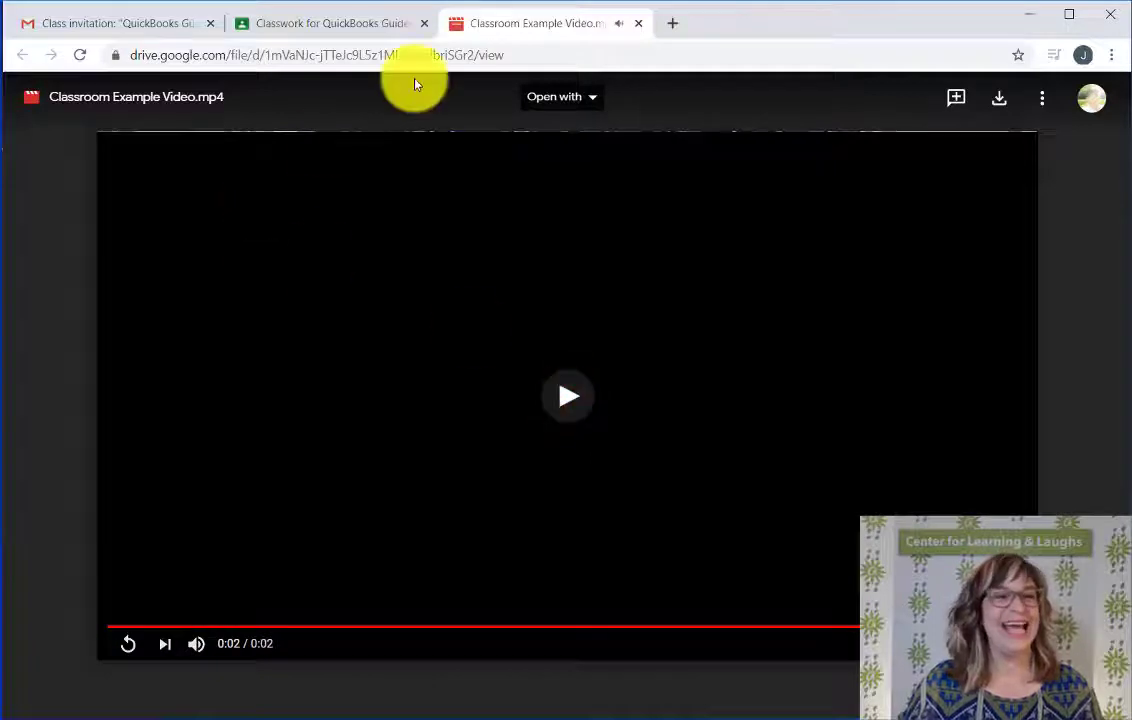
click(381, 24)
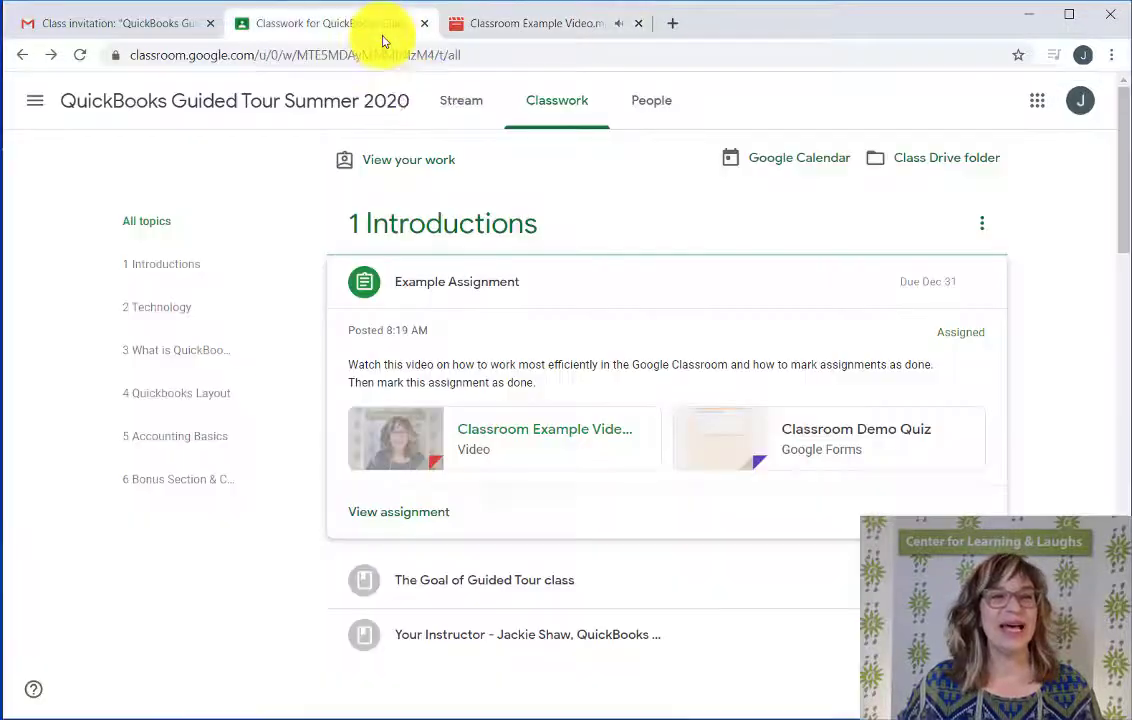
Step: In the Classroom Demo Quiz select Yes for 'I watched the video', submit, and return
click(810, 441)
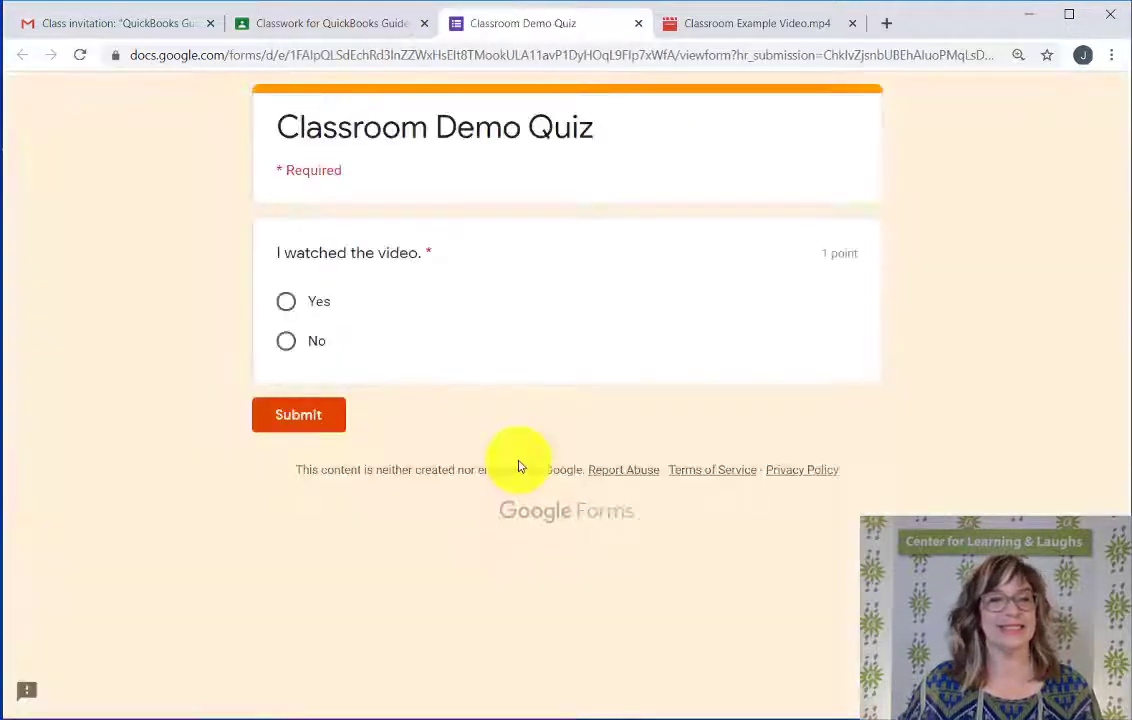
click(286, 307)
click(304, 420)
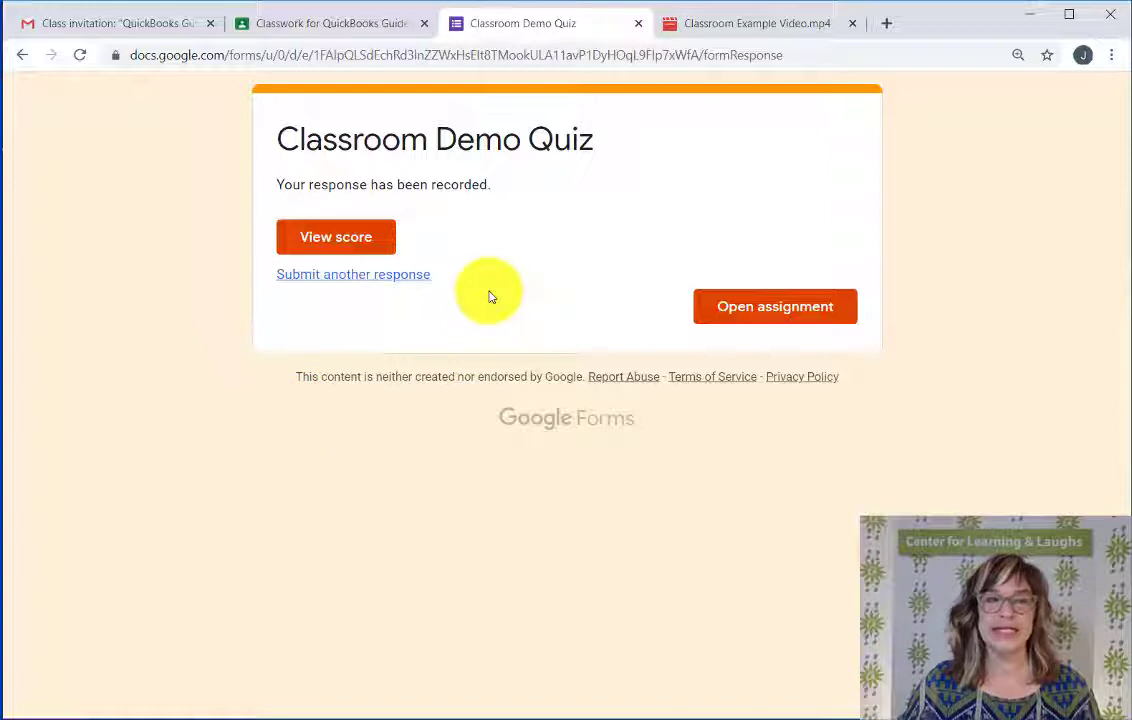
click(378, 34)
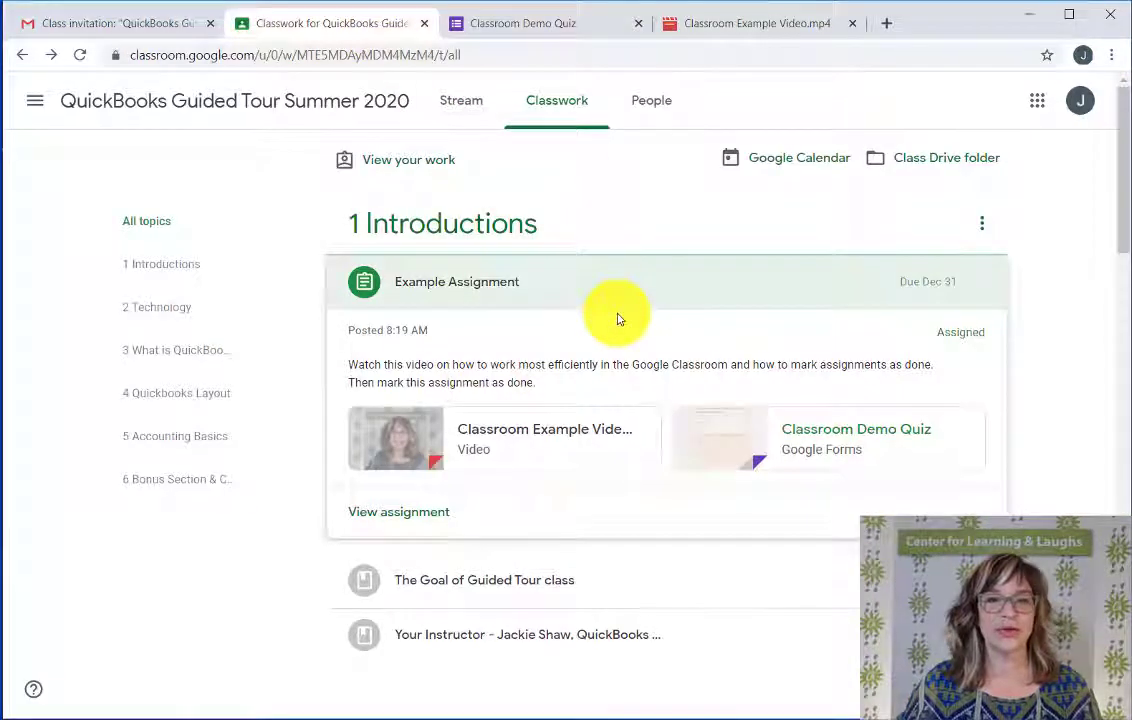
Step: Re-expand the Example Assignment card and open its View assignment page
click(618, 307)
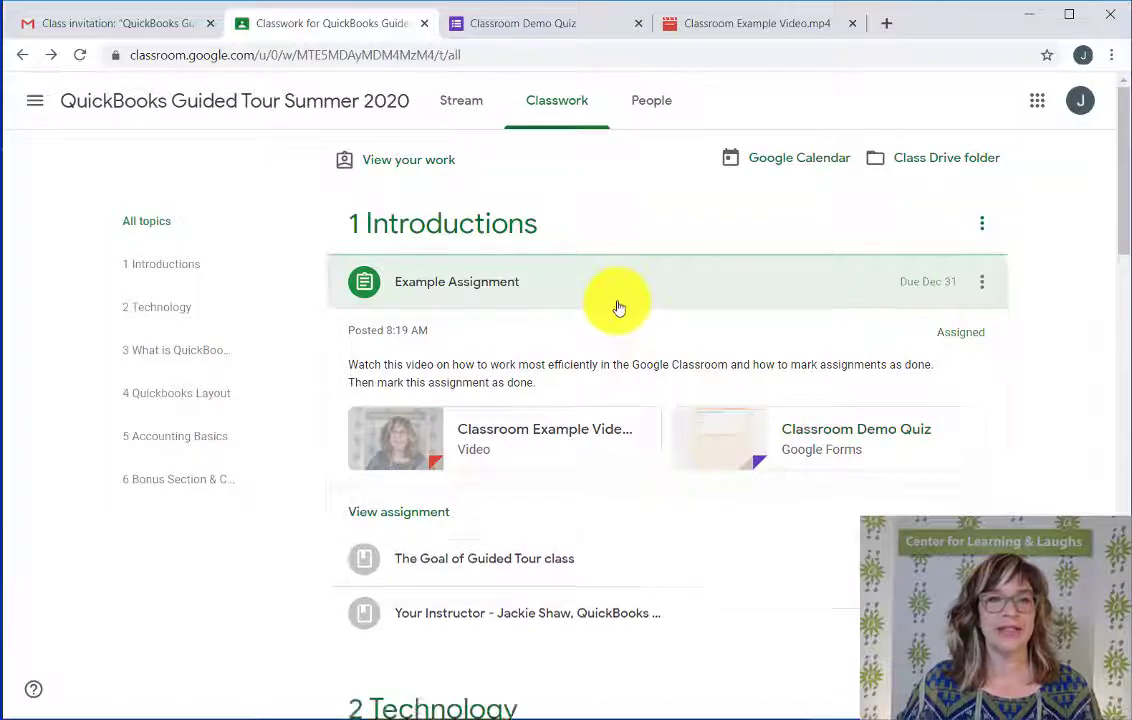
click(614, 284)
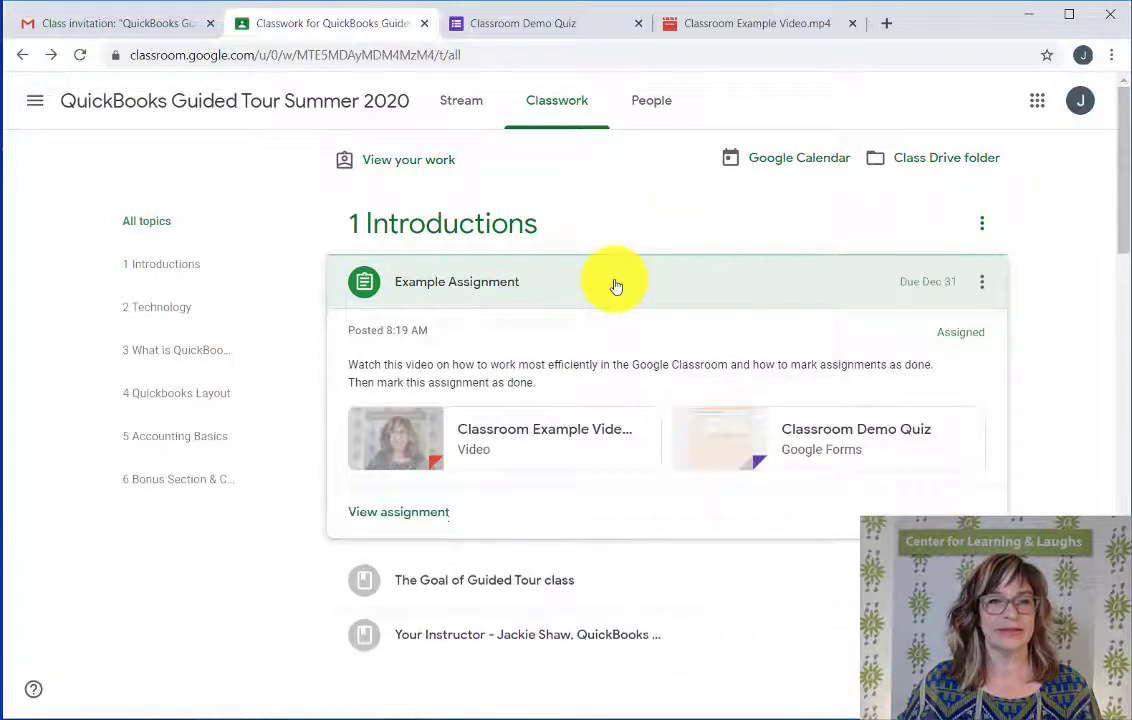
click(417, 512)
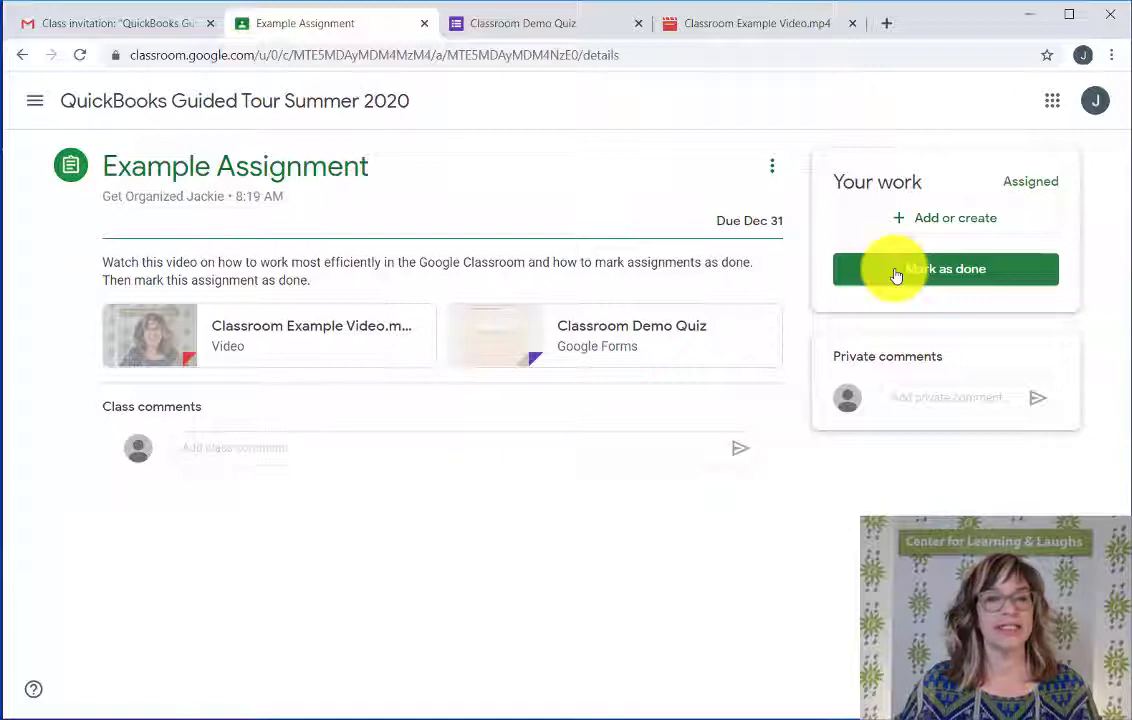
Step: Mark the Example Assignment as done, confirm turning it in, and go back
click(897, 272)
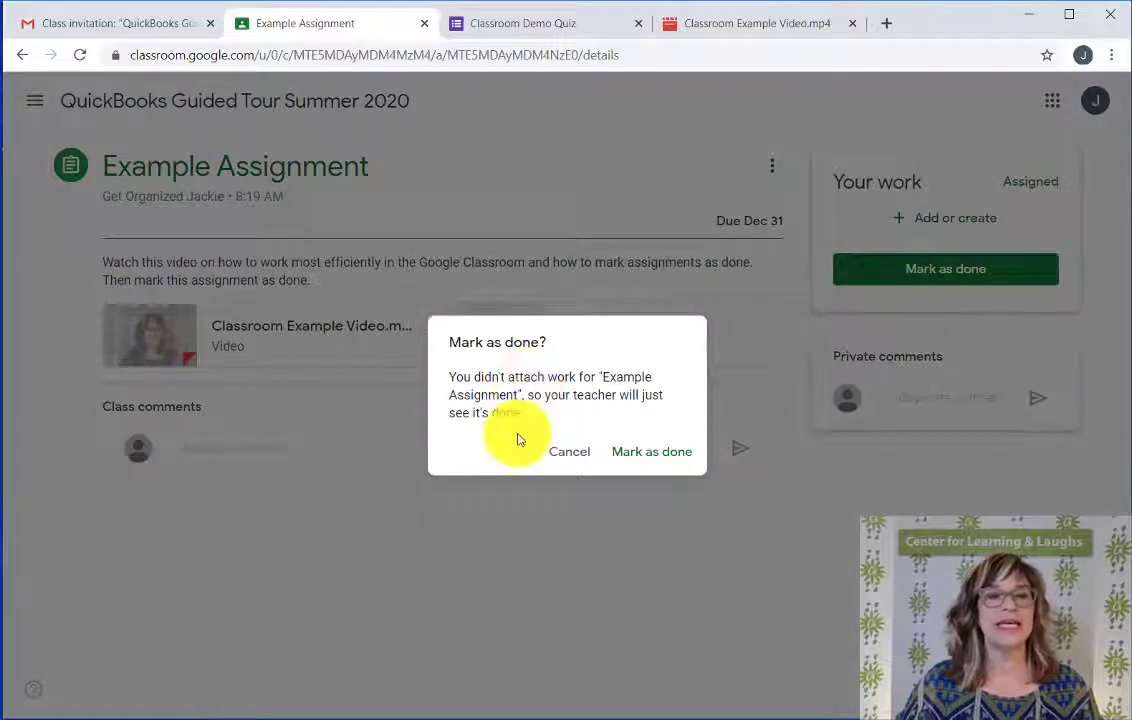
click(645, 458)
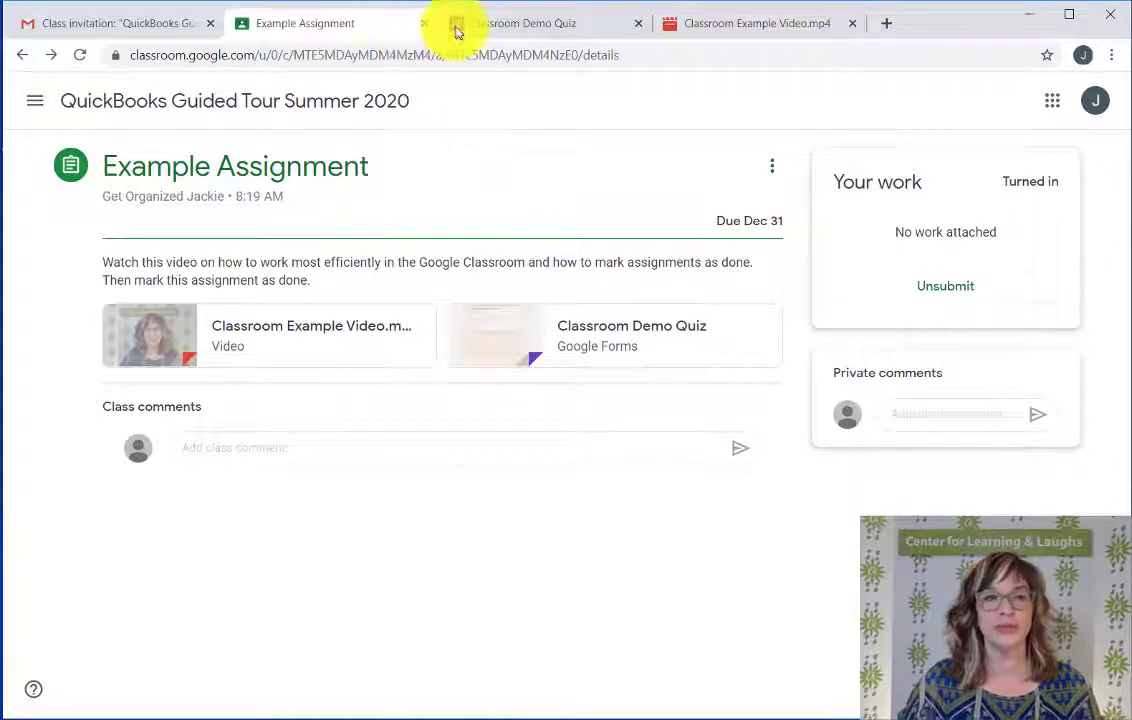
click(21, 54)
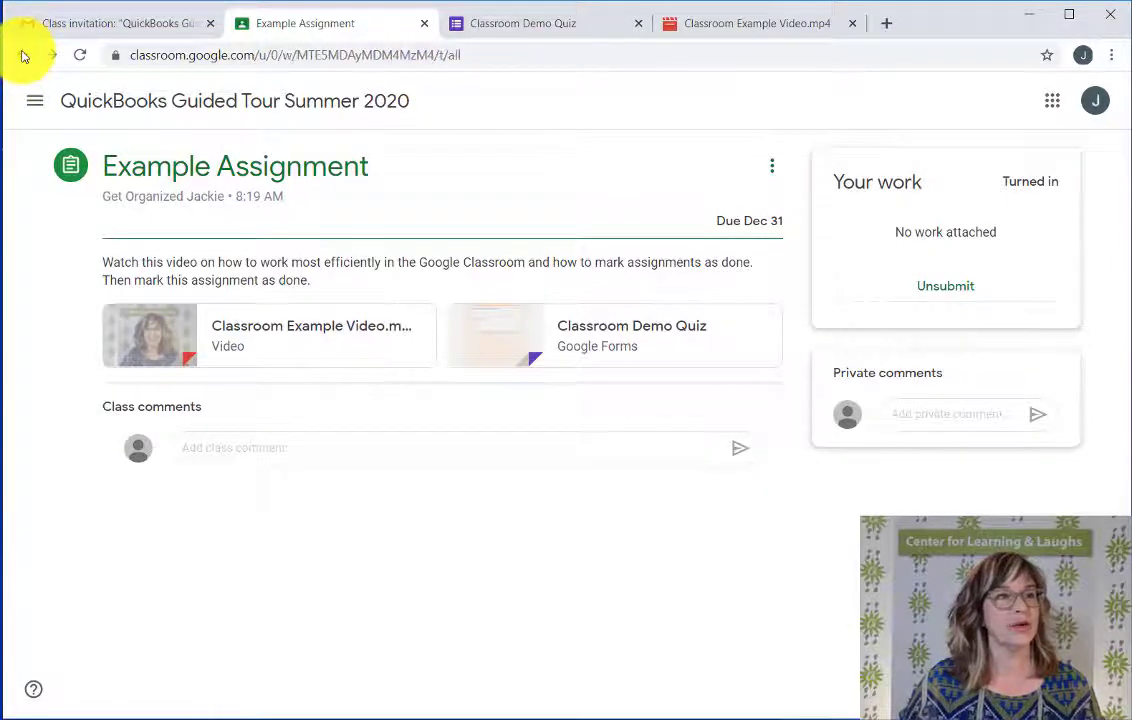
Step: Collapse the Example Assignment card, scroll the Classwork topics, and switch to Stream
click(702, 276)
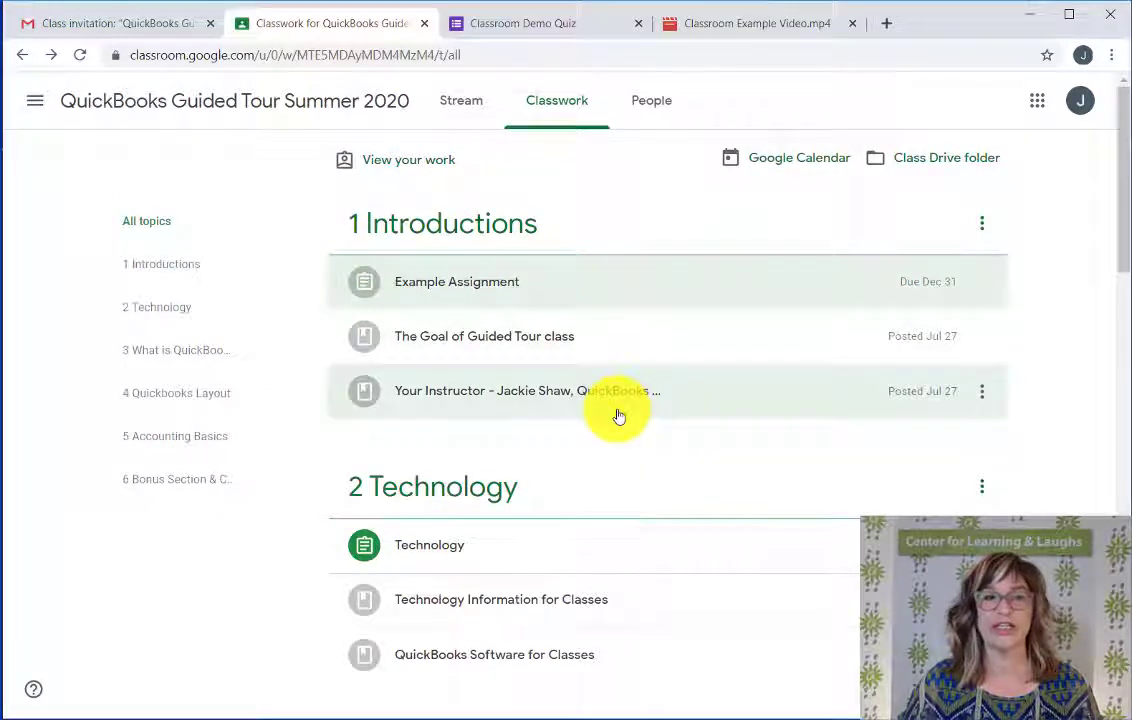
scroll(590, 450, down, 9)
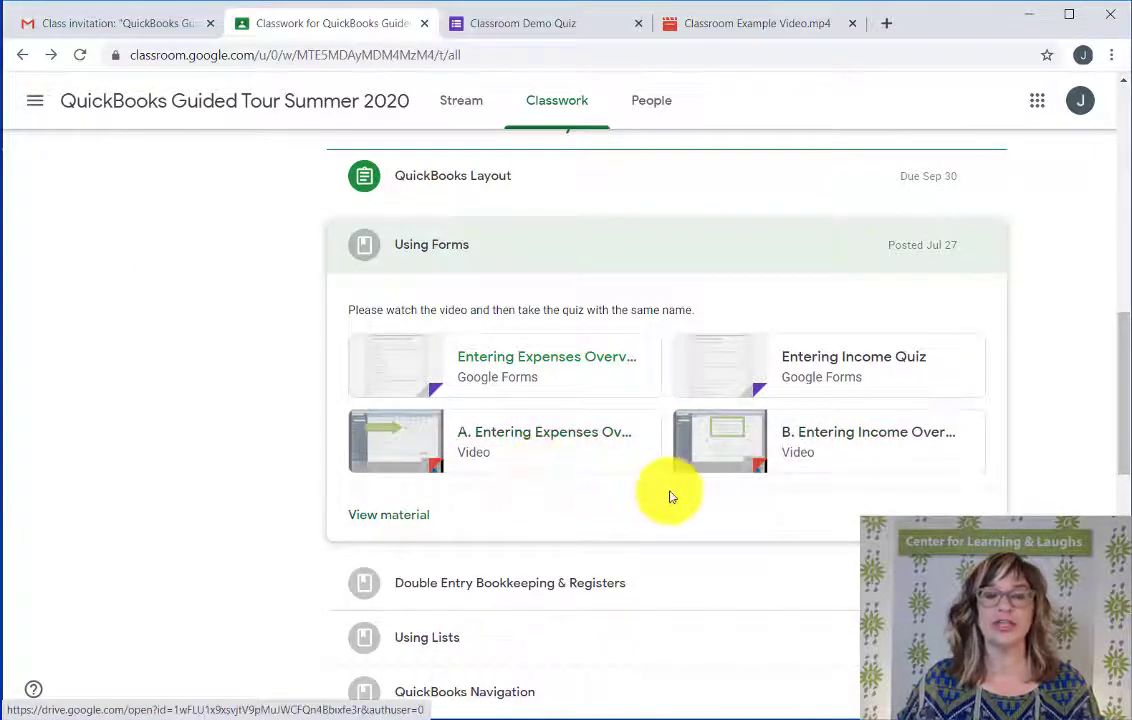
scroll(677, 513, up, 1)
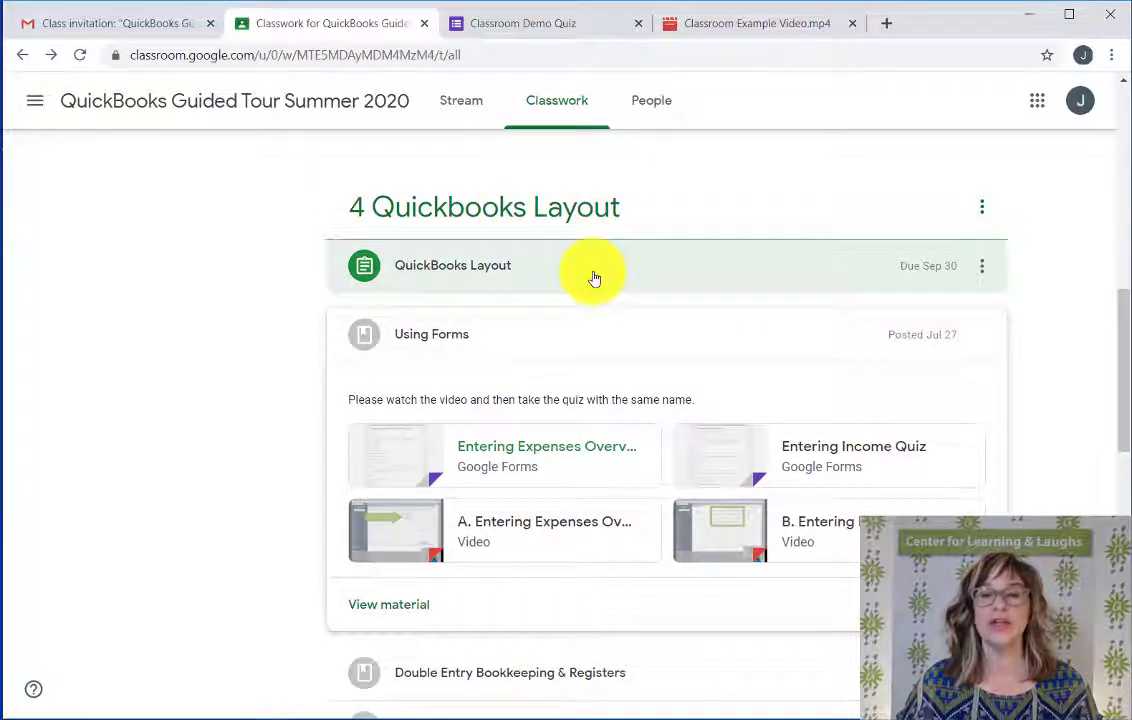
click(465, 102)
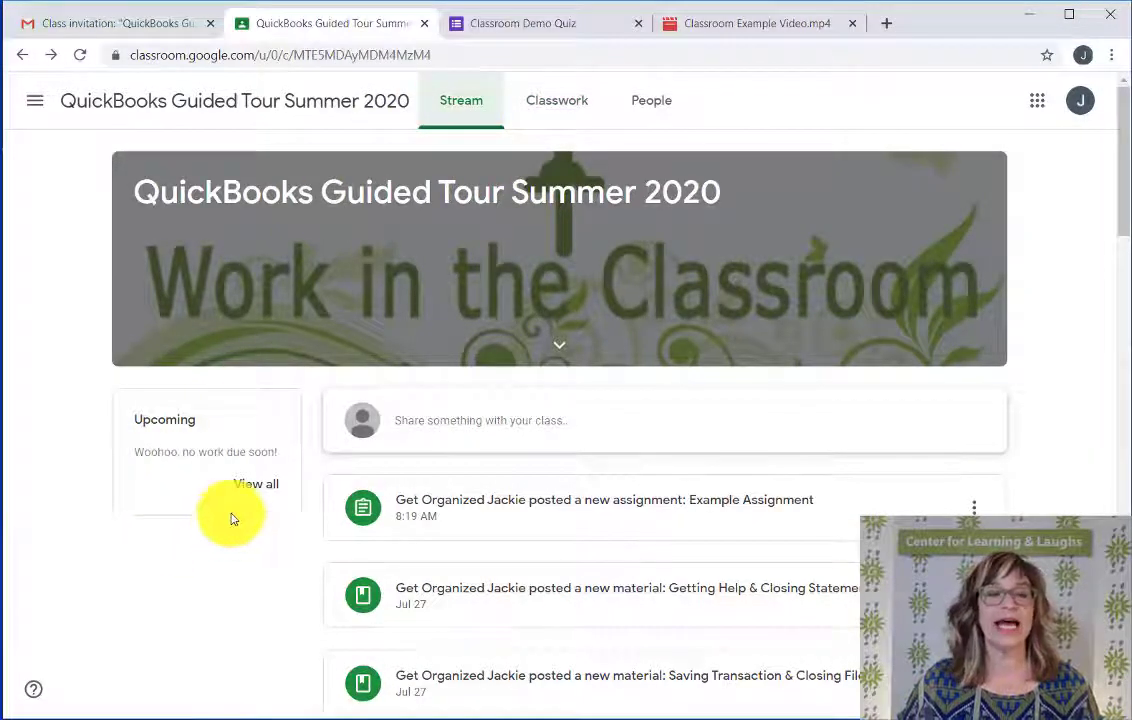
Step: Open View all under Upcoming to confirm Example Assignment is Turned in, then go back
scroll(232, 518, down, 2)
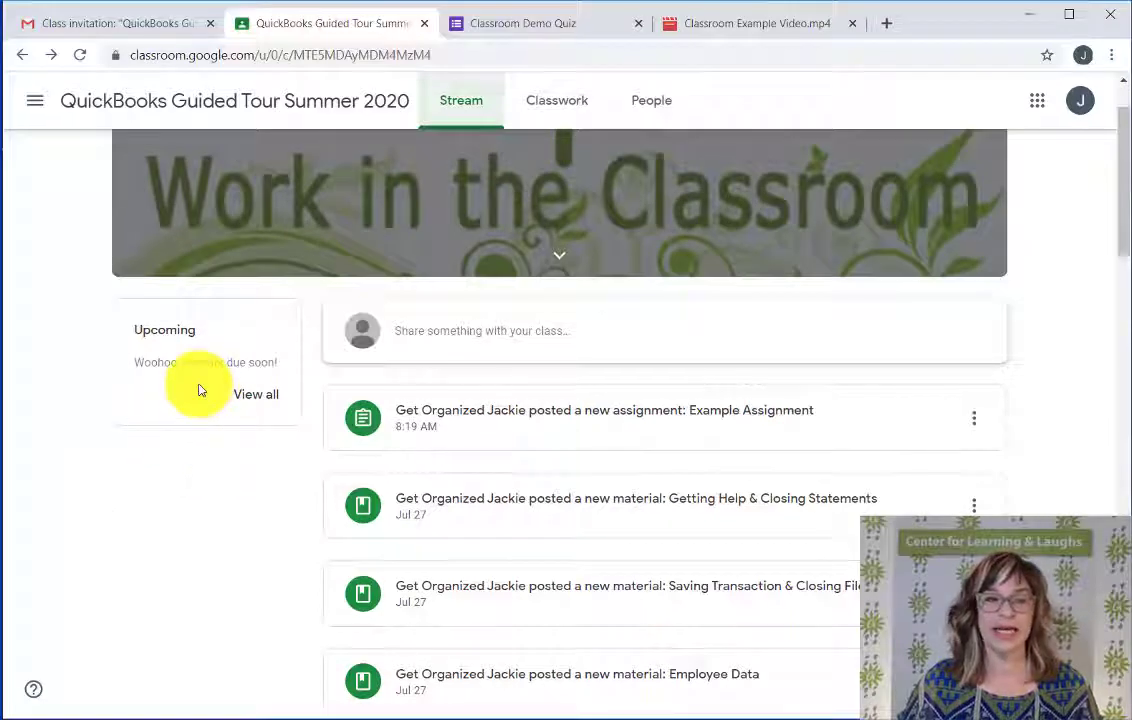
click(256, 398)
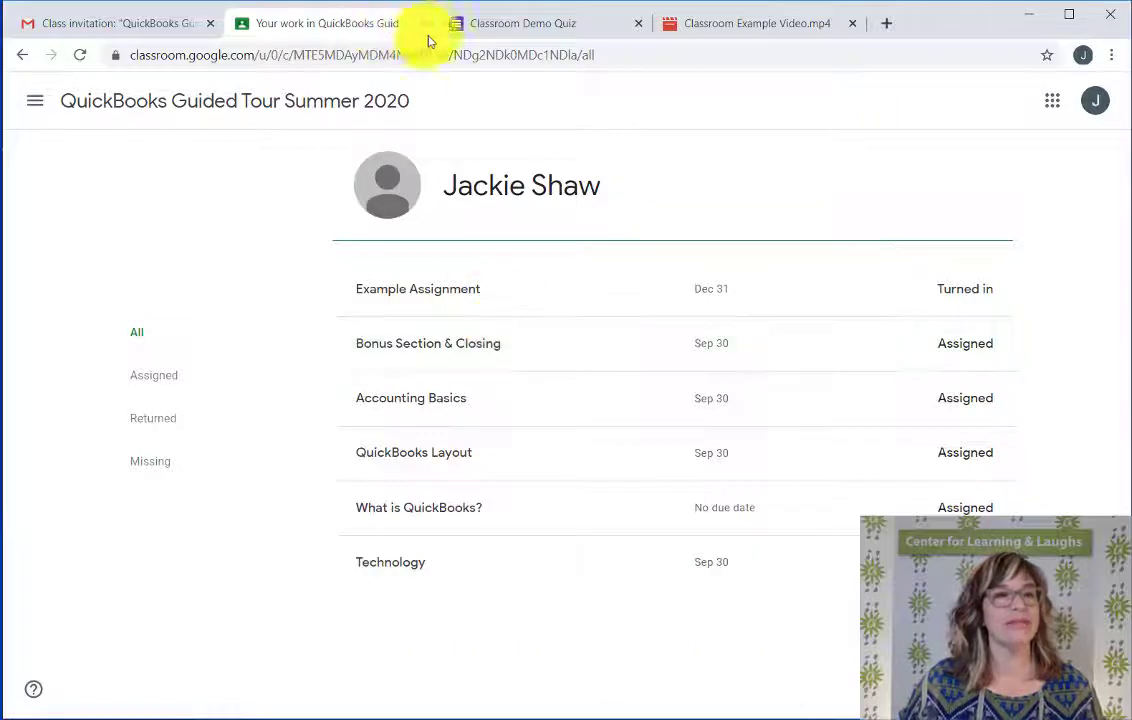
click(21, 55)
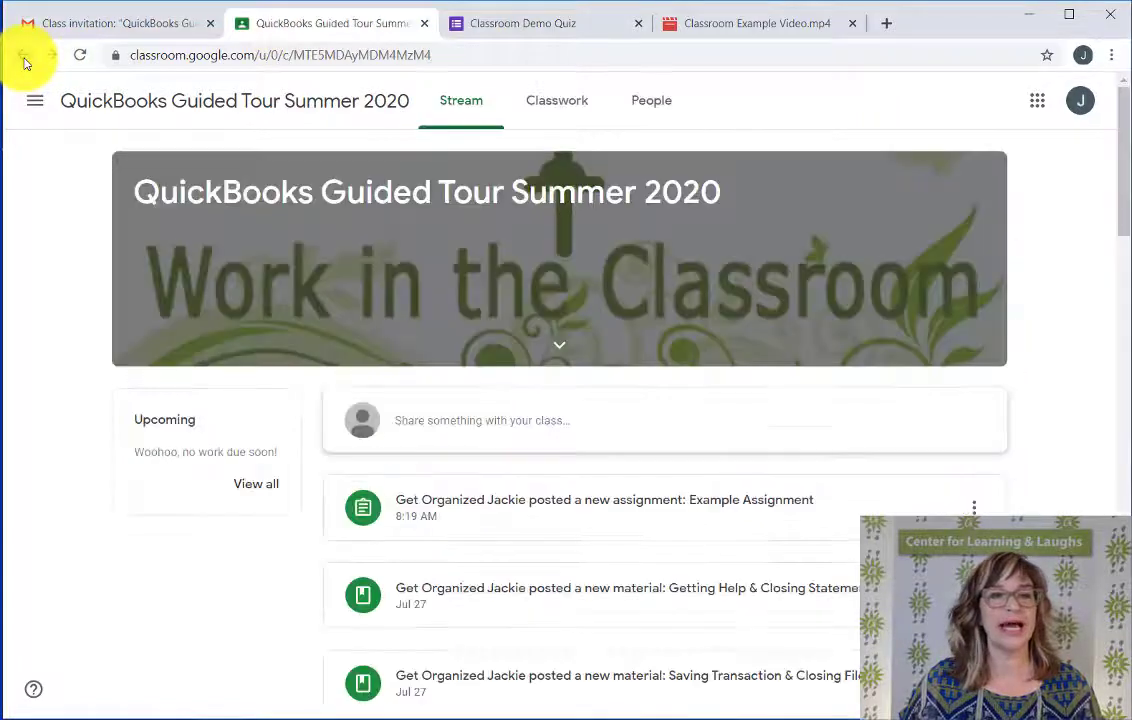
Step: Toggle between Classwork and Stream, recheck the full work list, and end on Classwork
click(560, 102)
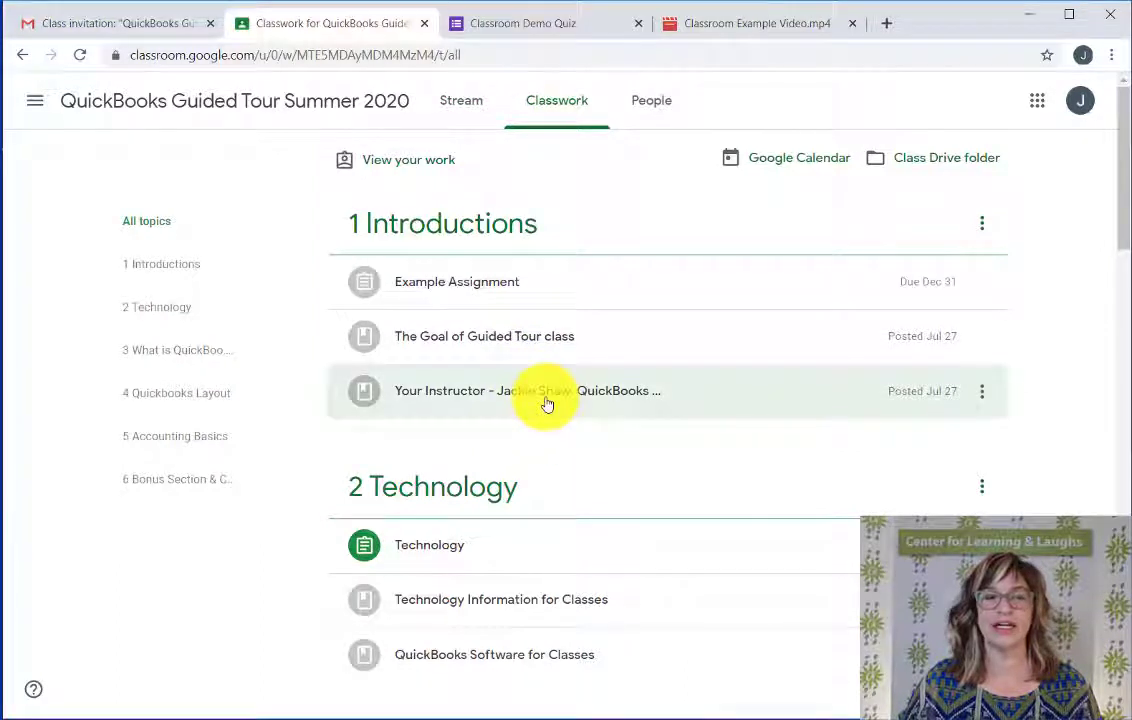
click(482, 110)
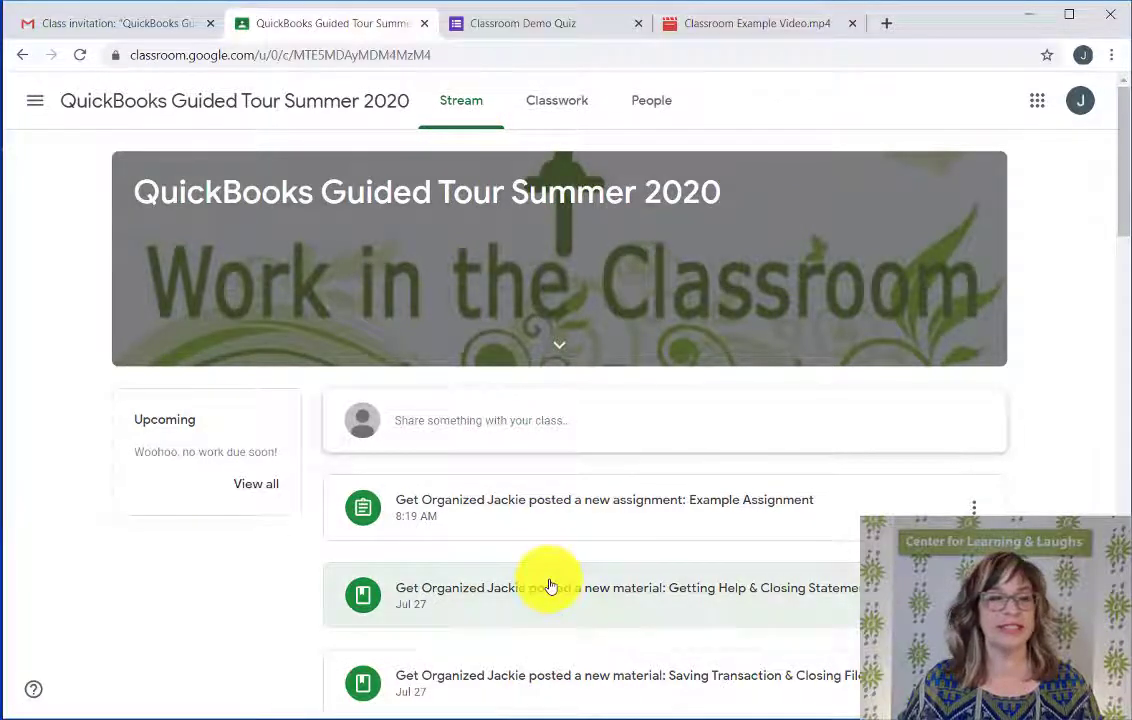
click(240, 487)
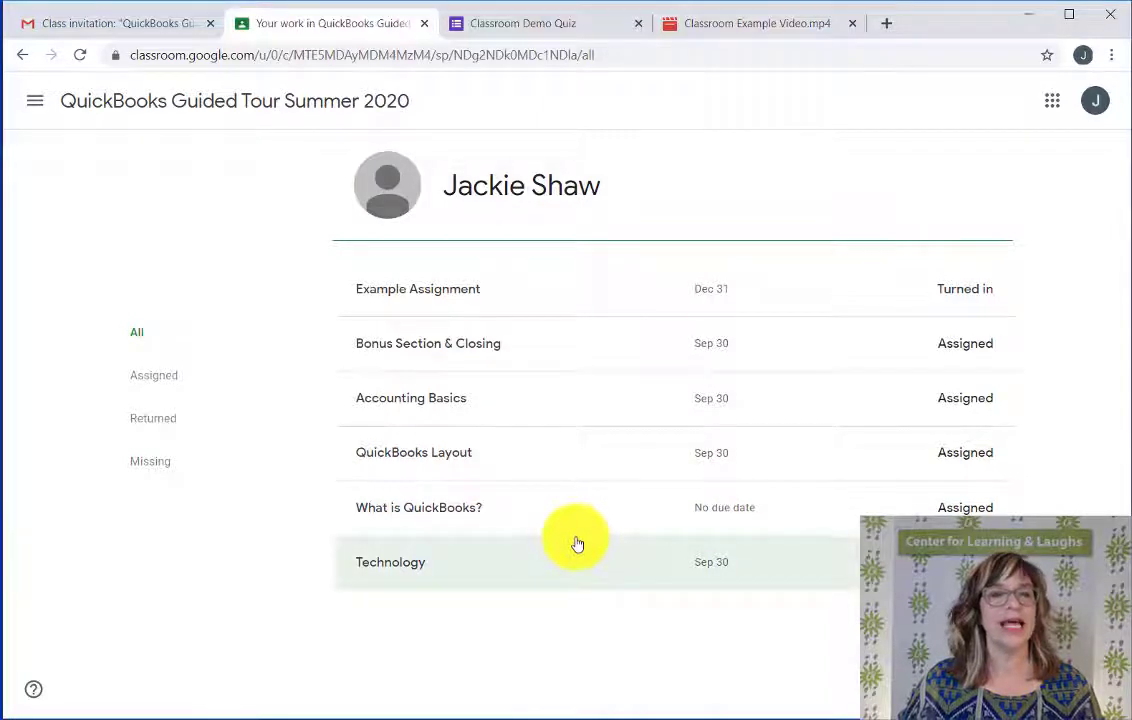
click(23, 56)
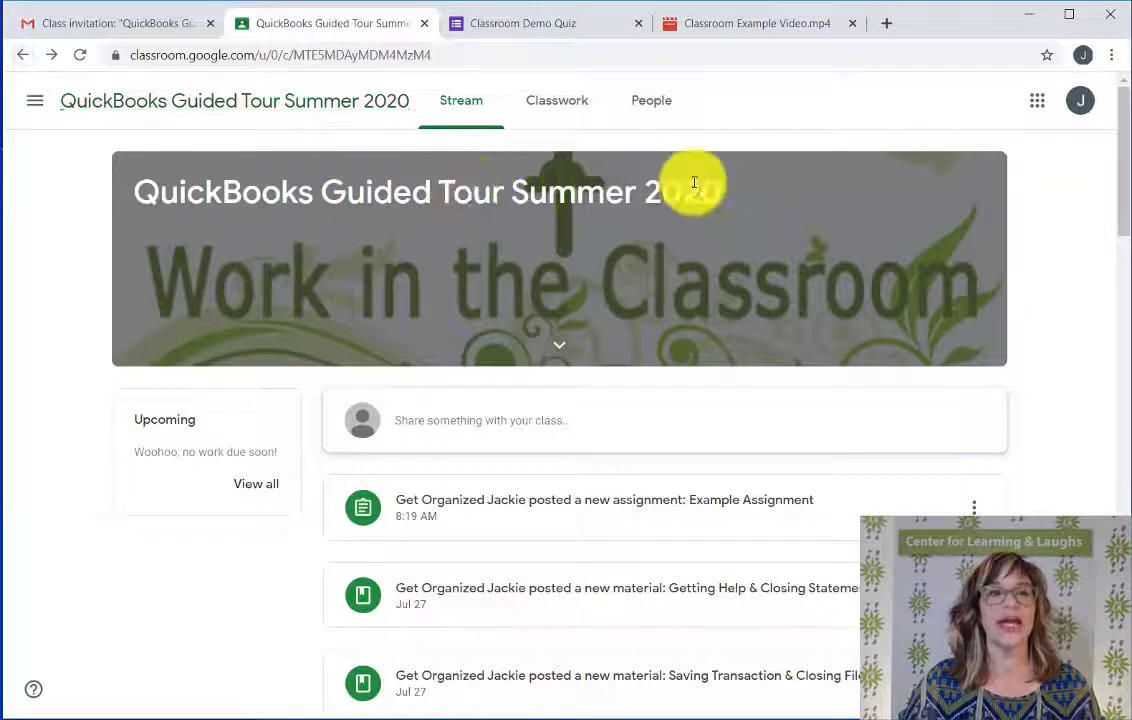
click(560, 104)
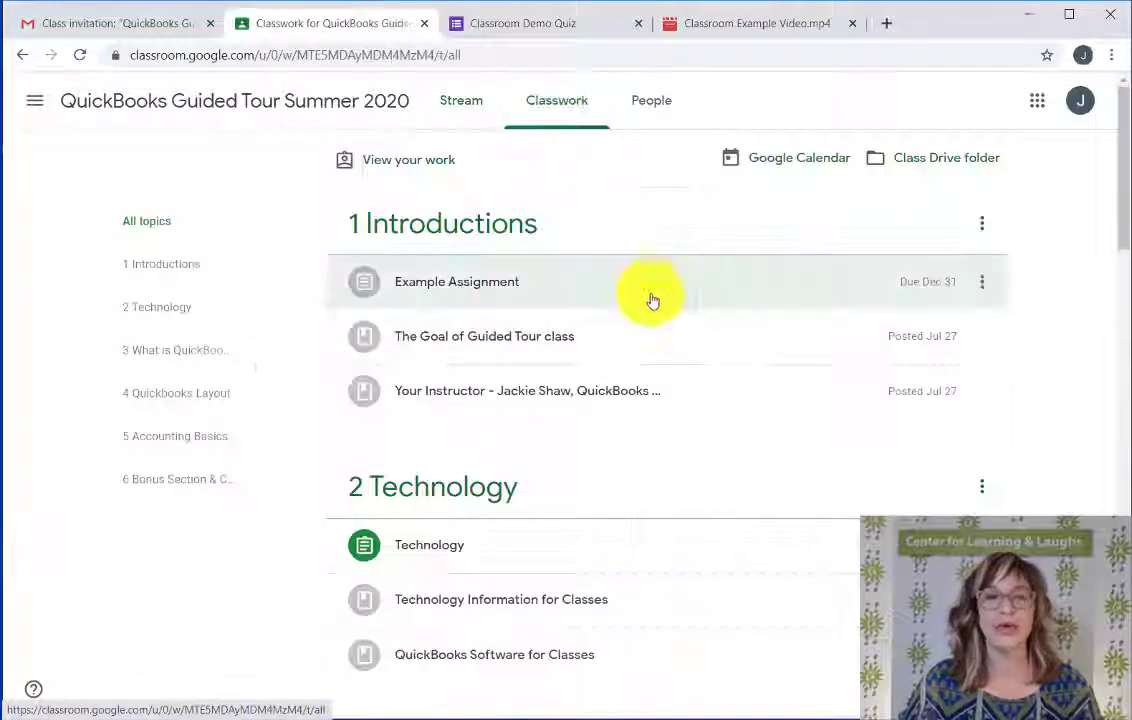